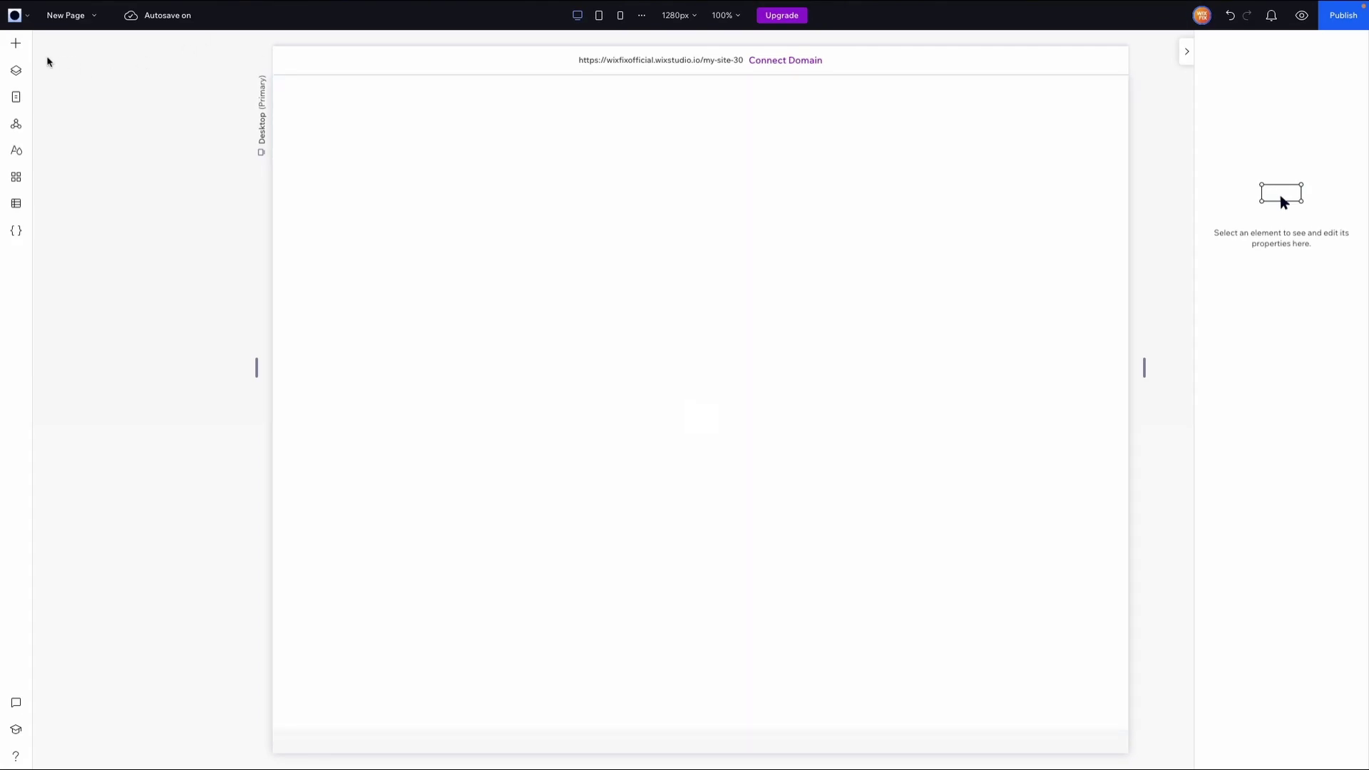
# - Add the Hi Curious Visitor text marquee, widen it, and stretch it to the full 1280px width
pyautogui.click(19, 47)
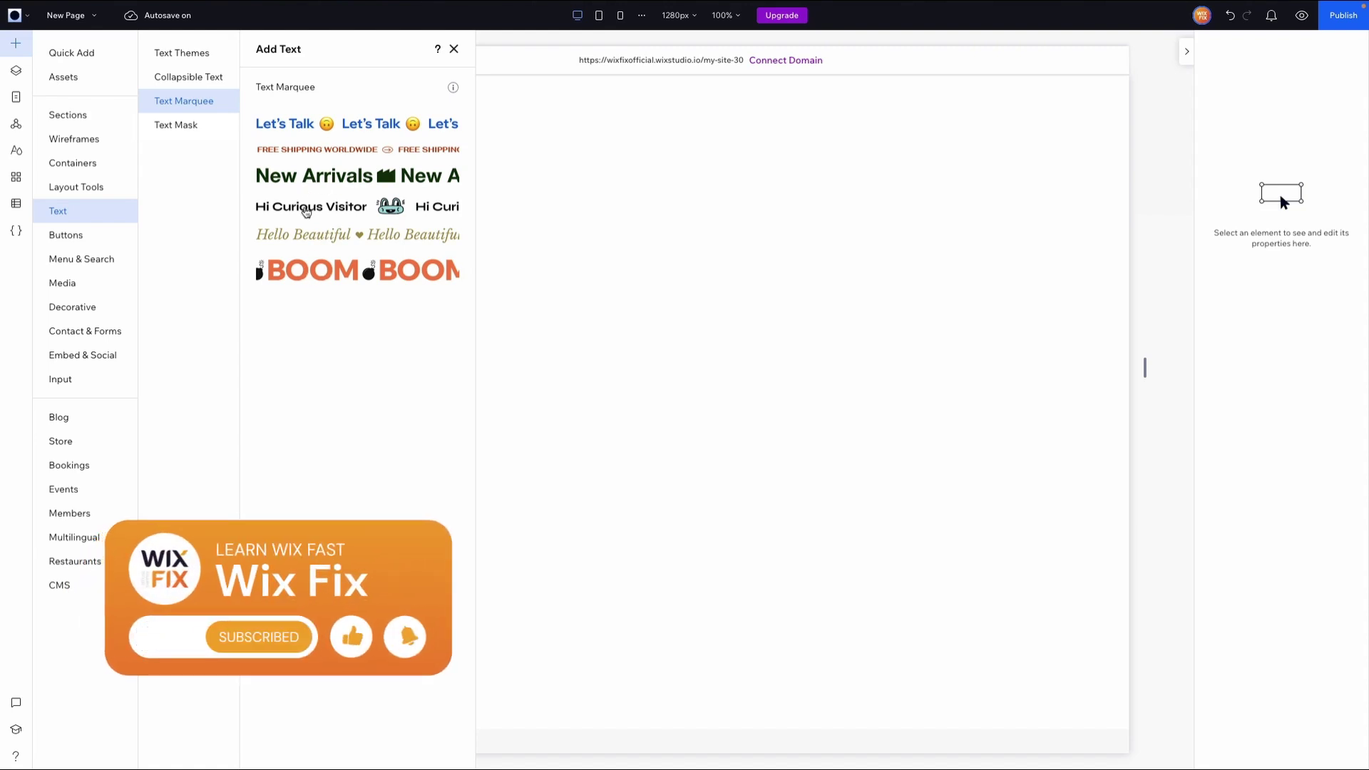
pyautogui.moveTo(306, 212); pyautogui.dragTo(679, 353)
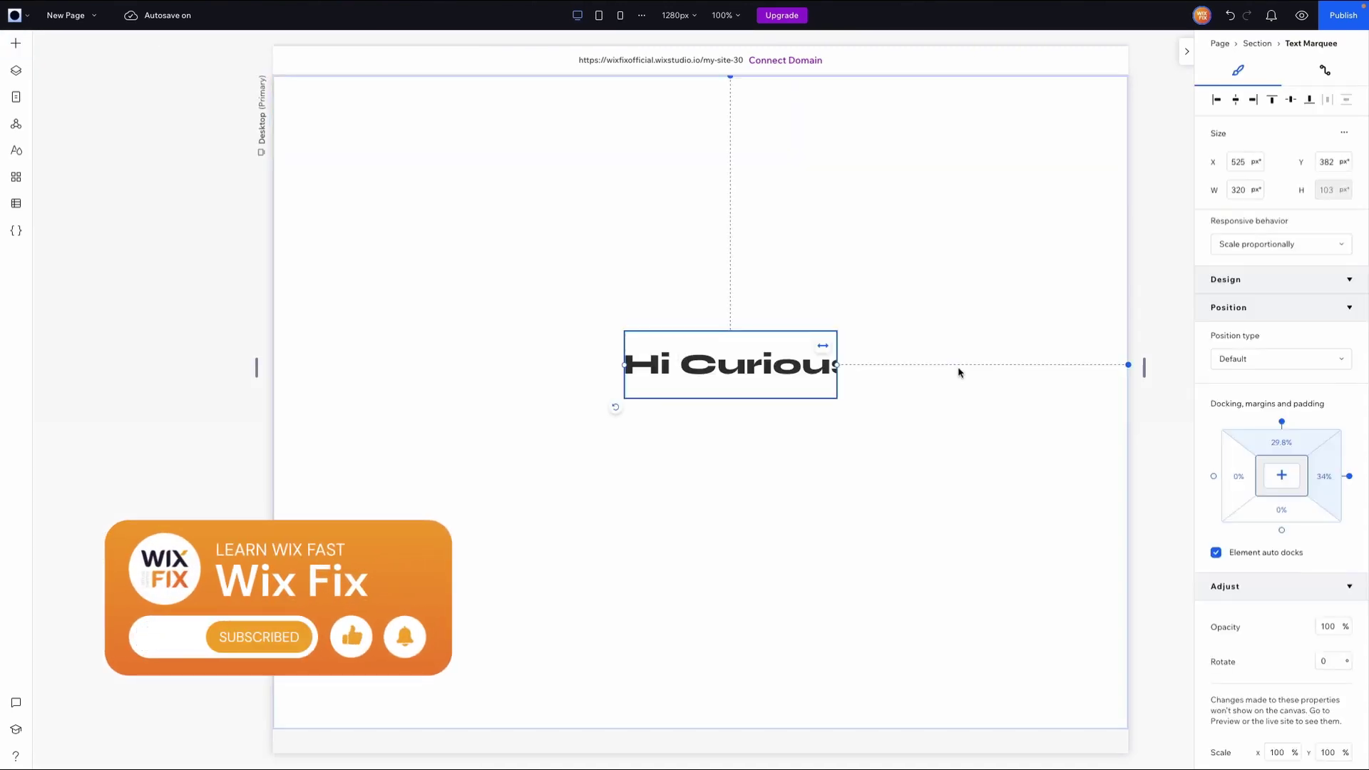
pyautogui.moveTo(838, 364); pyautogui.dragTo(1043, 358)
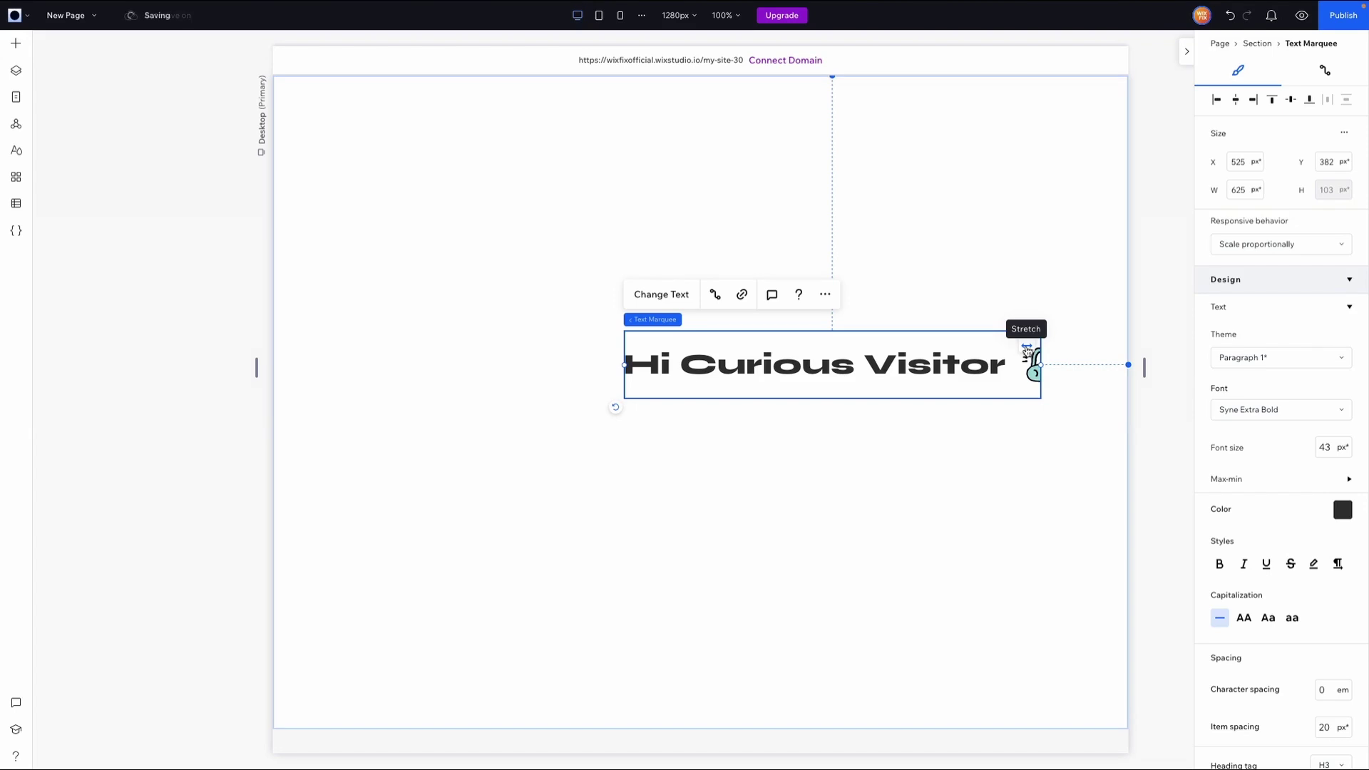
pyautogui.click(1027, 348)
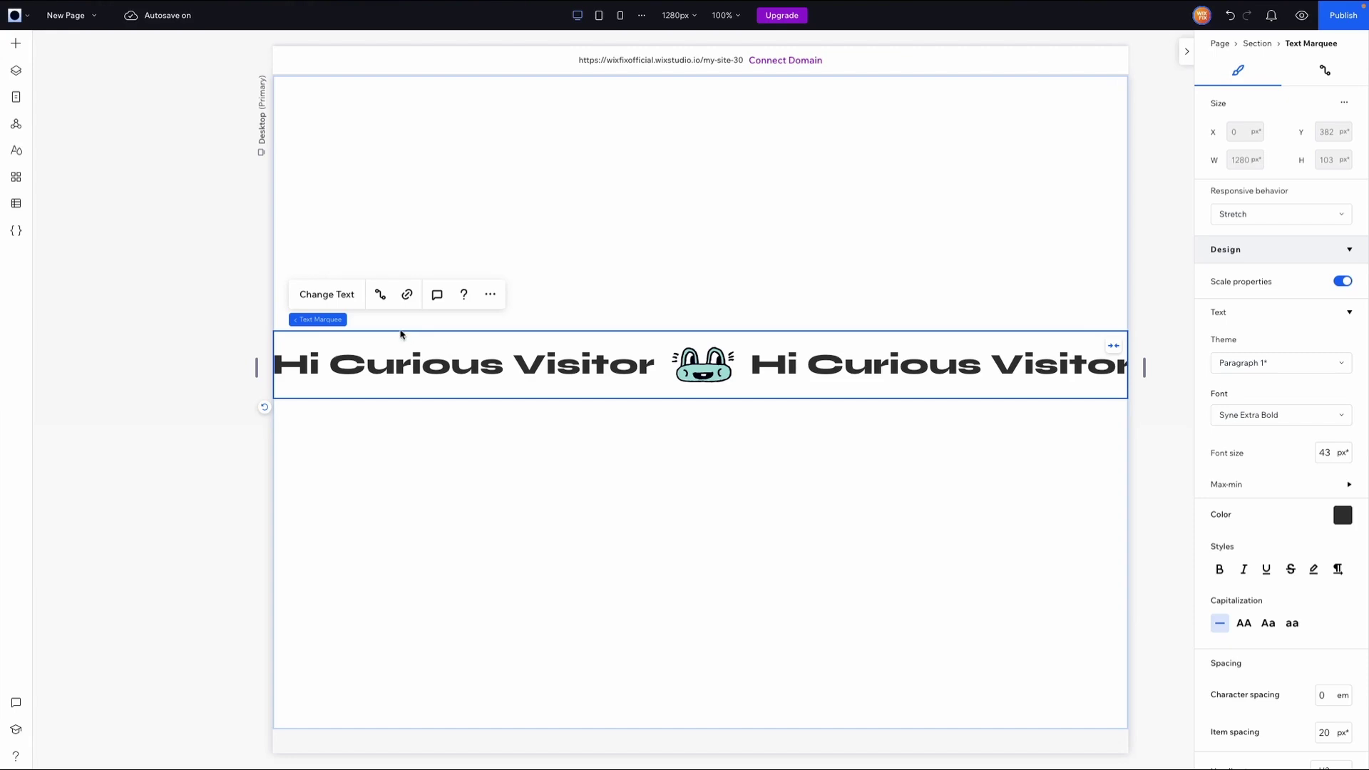
# - Connect the marquee text to the CMS Title field
pyautogui.click(380, 296)
pyautogui.click(1243, 251)
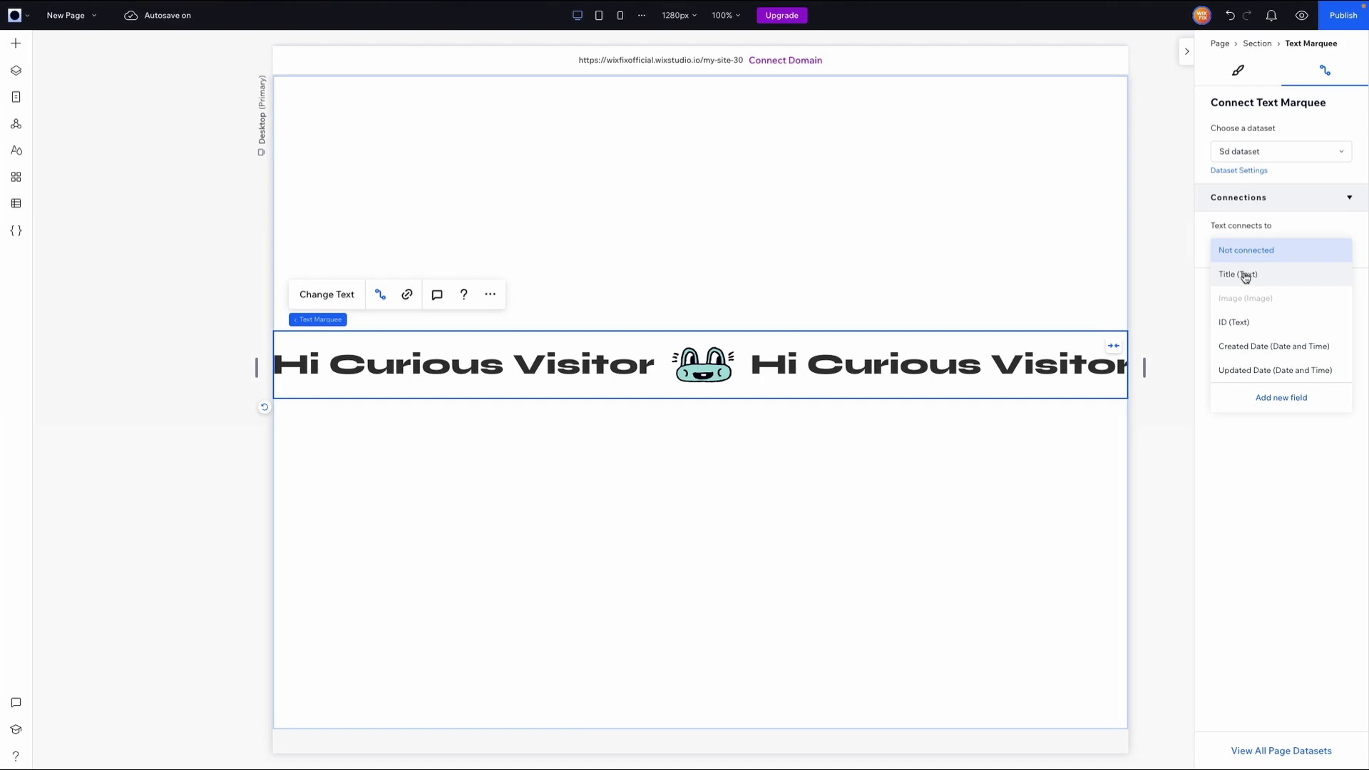
pyautogui.click(1244, 275)
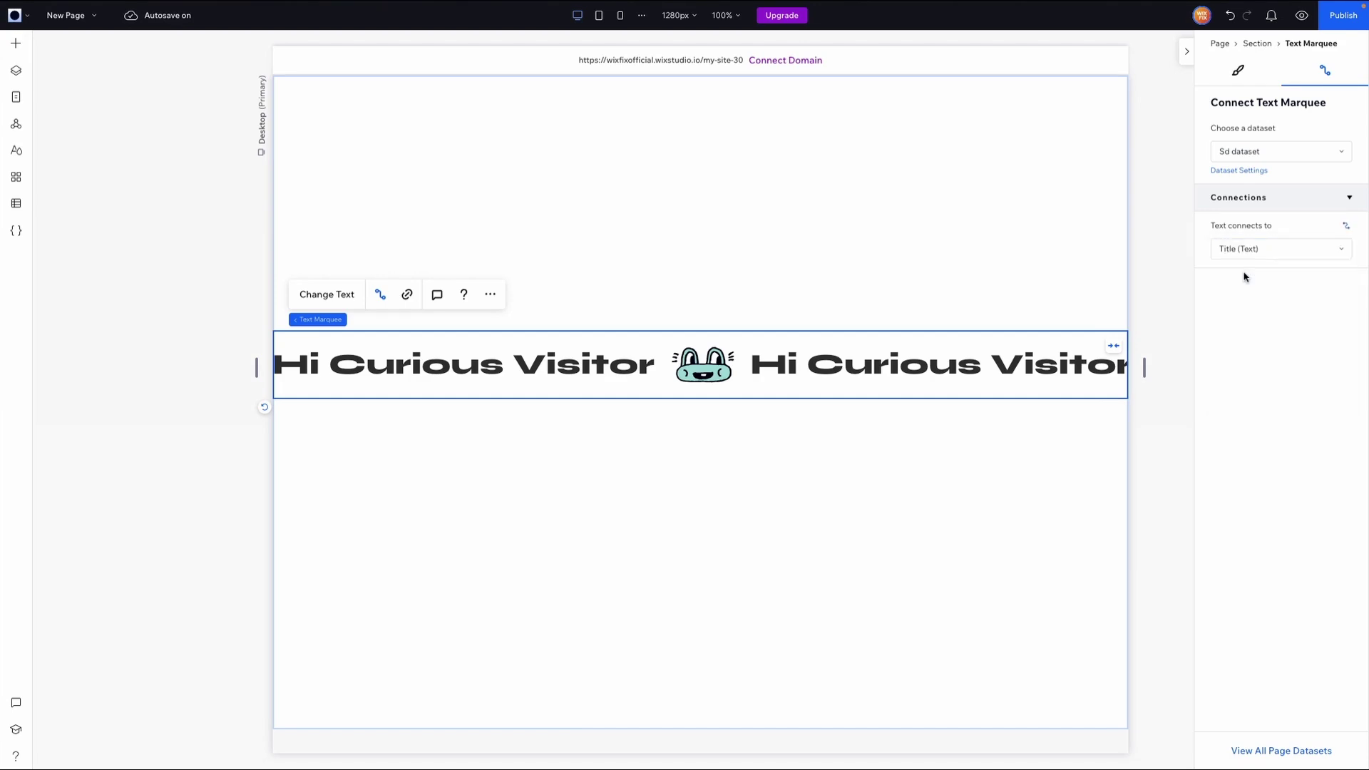
# - Set the marquee's dataset to Not connected and reselect the marquee
pyautogui.click(1257, 152)
pyautogui.click(1242, 108)
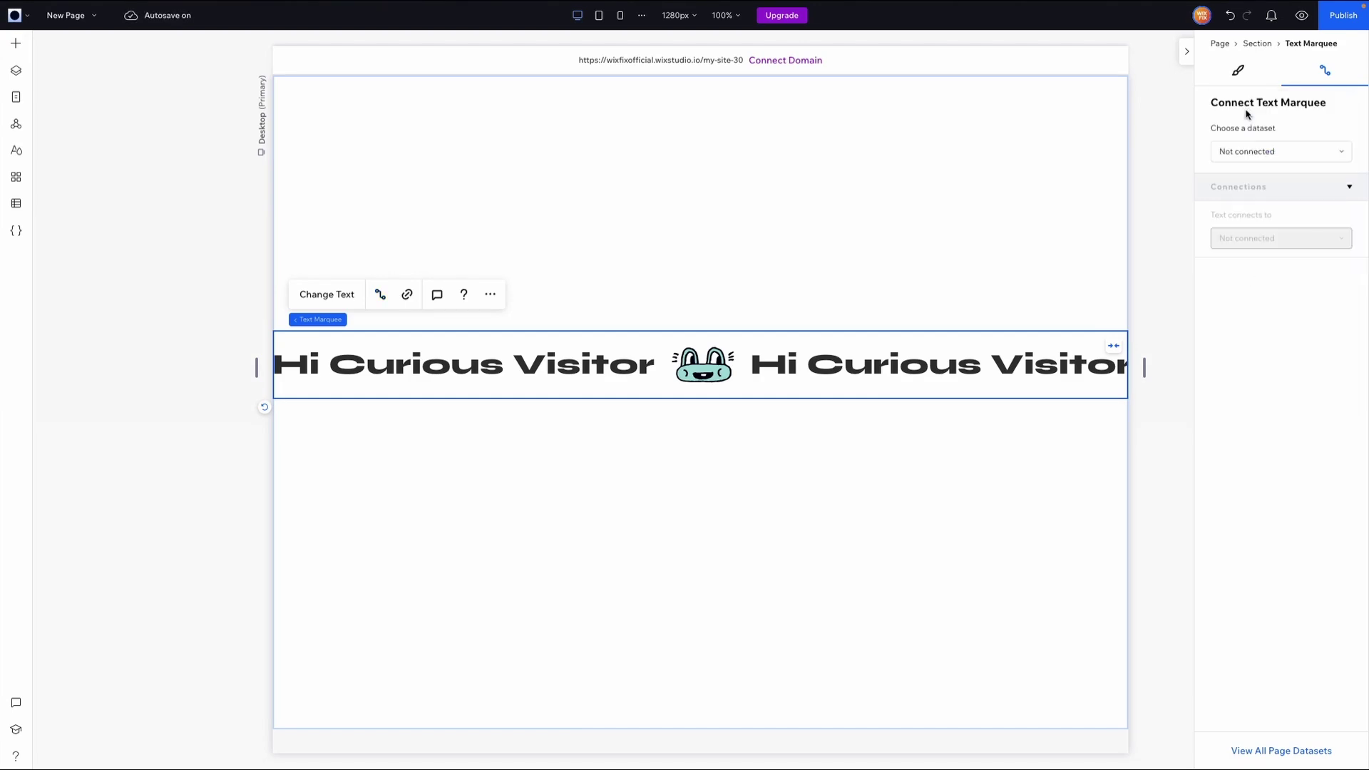
pyautogui.click(875, 277)
pyautogui.click(670, 365)
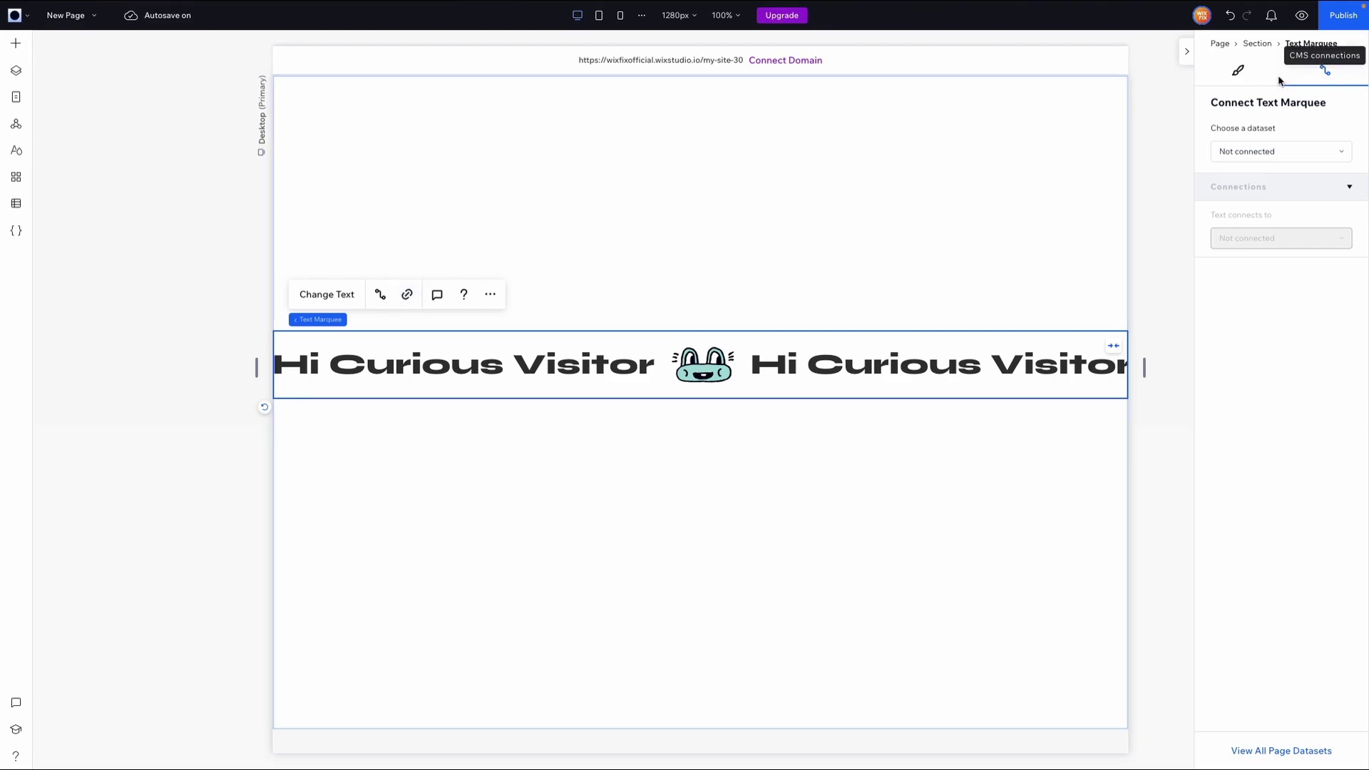
# - Show the marquee's Max-min text size limits, both None, and open its text for editing
pyautogui.click(1239, 74)
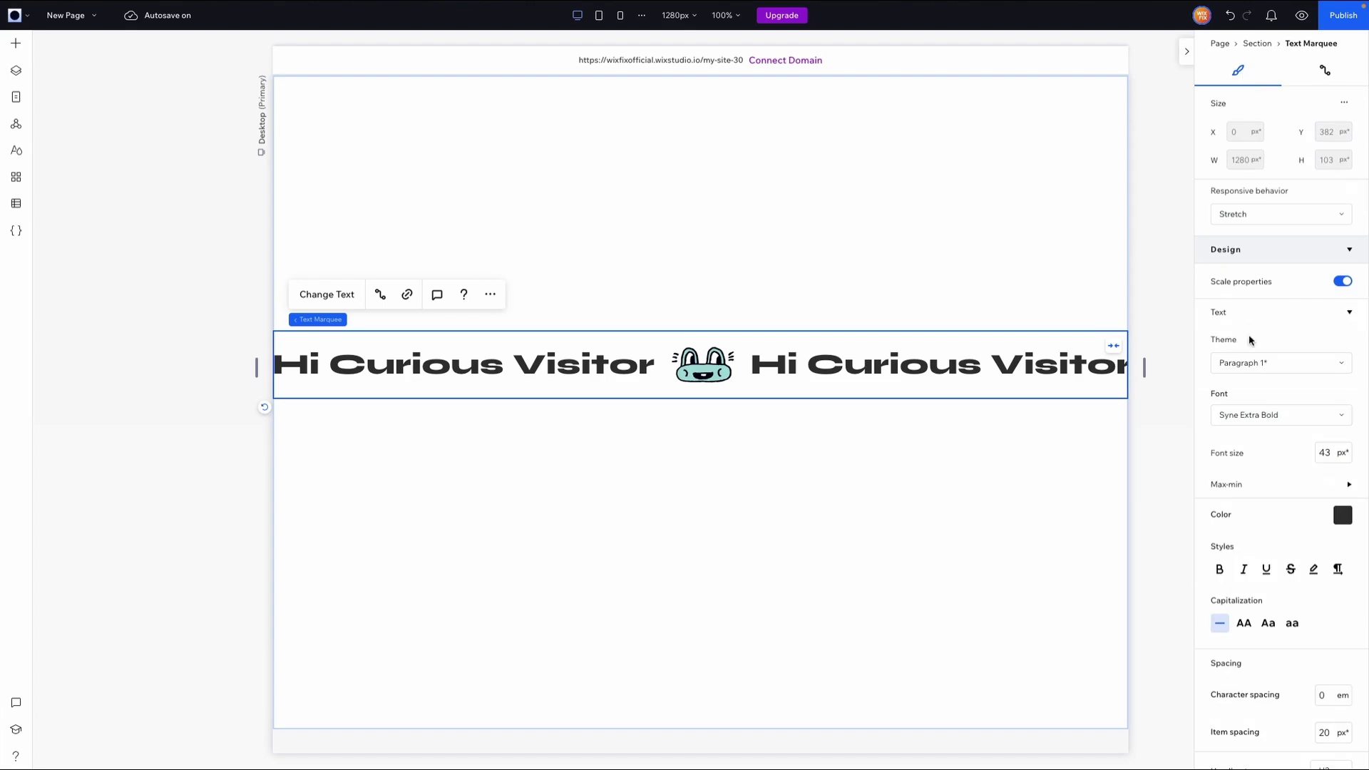
pyautogui.scroll(-3, 1249, 340)
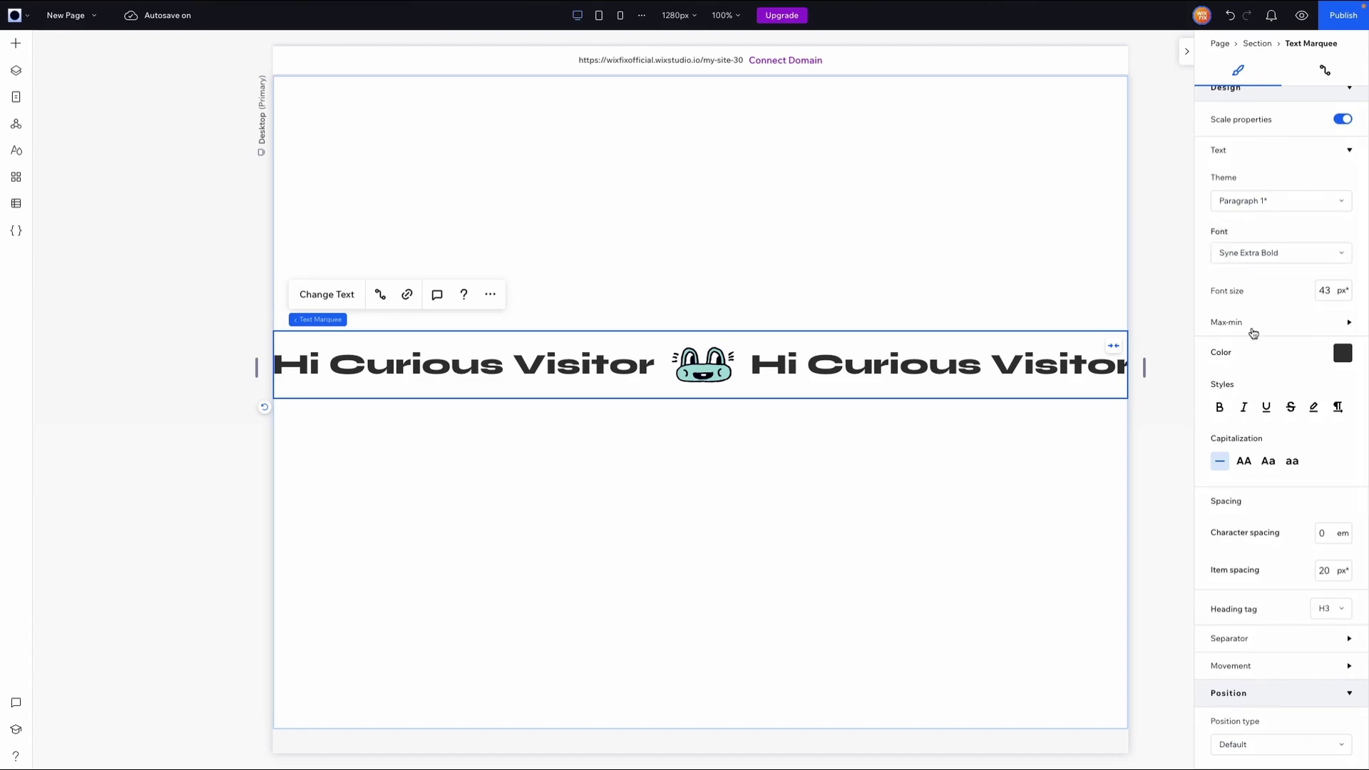
pyautogui.click(1252, 328)
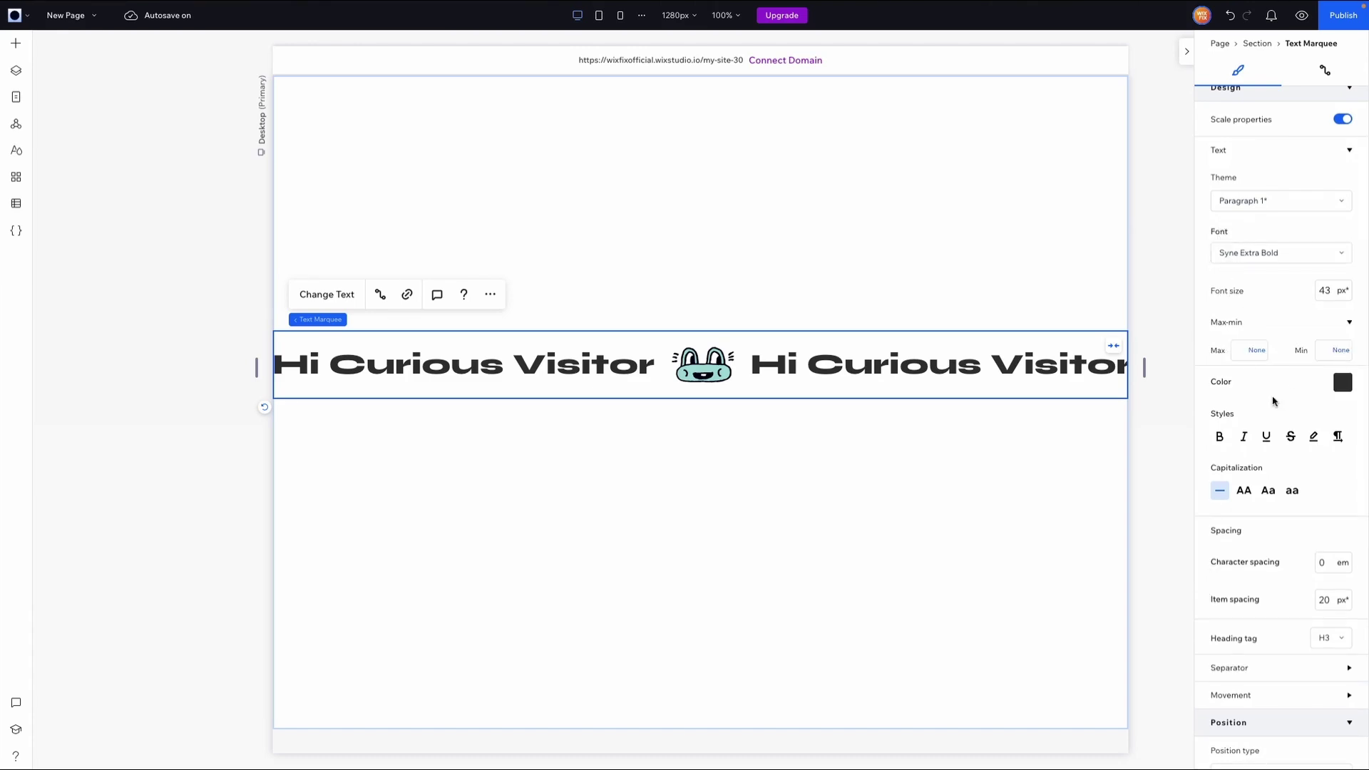
pyautogui.scroll(-2, 1342, 355)
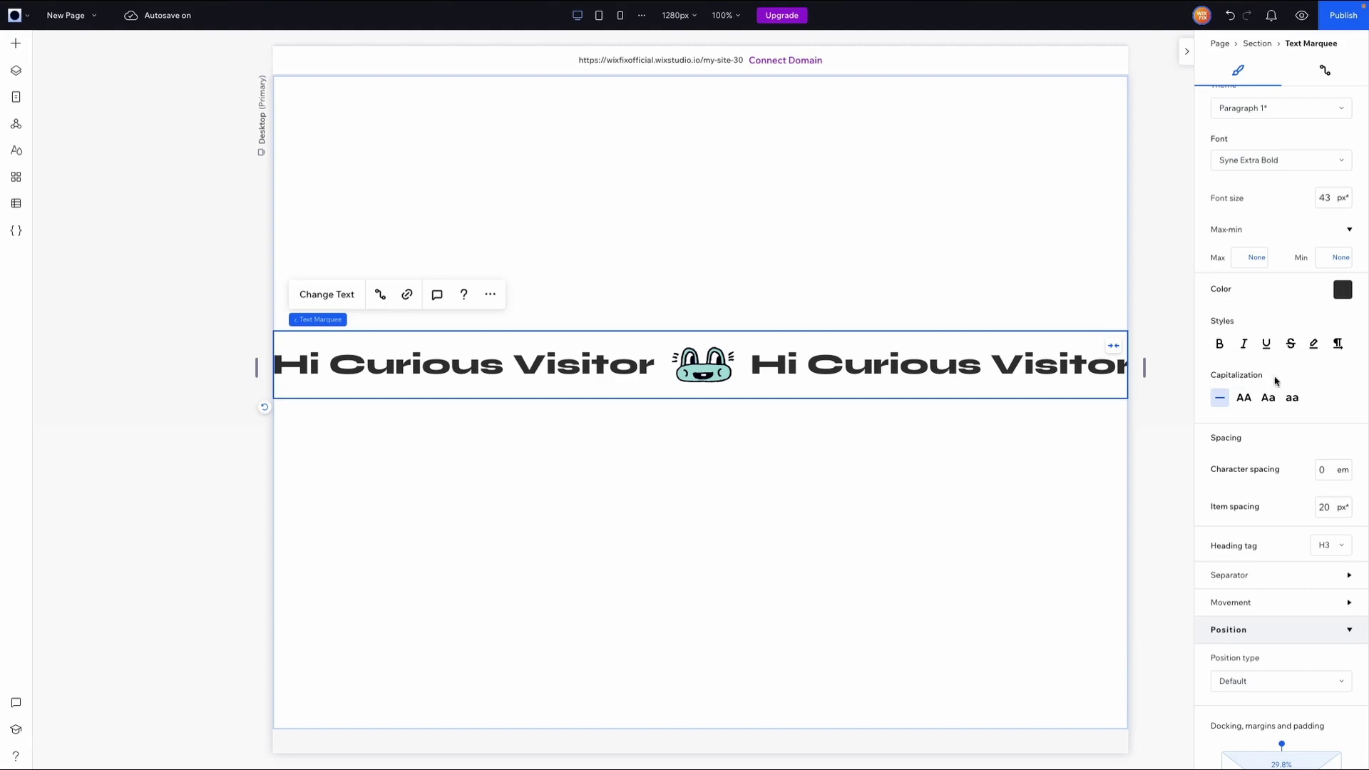
pyautogui.click(336, 294)
# - Replace the marquee text with 'Subscribe to the channel' and set Title case capitalization
pyautogui.tripleClick(1261, 423)
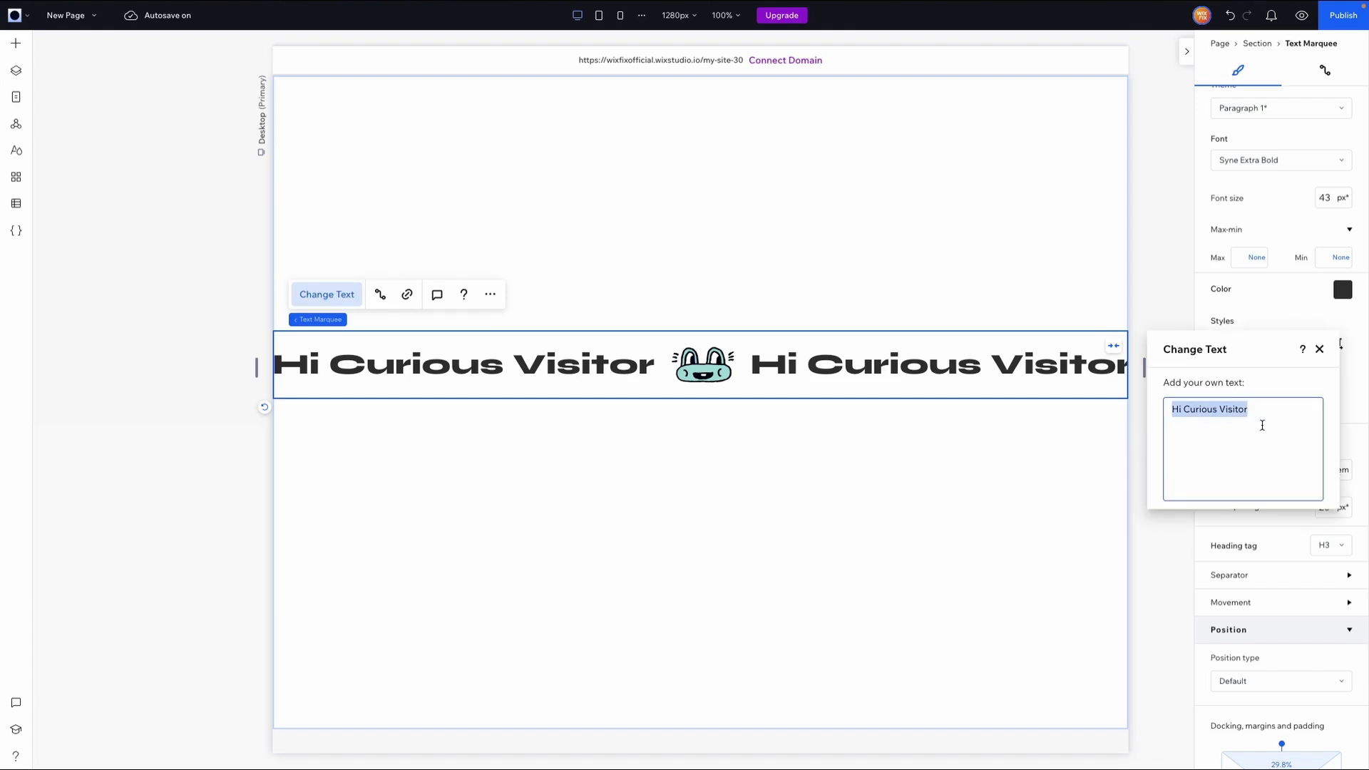
pyautogui.write('Subscribe to the hane')
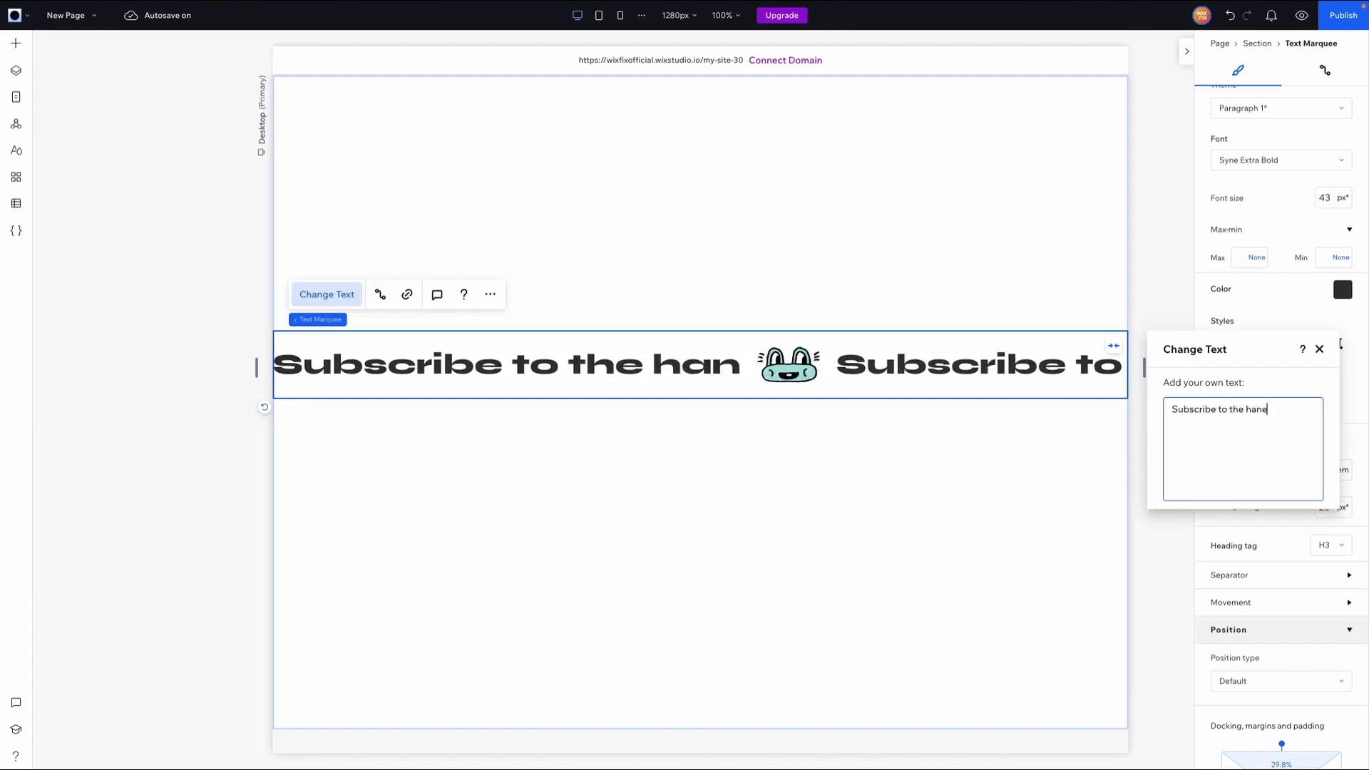
pyautogui.write('nel')
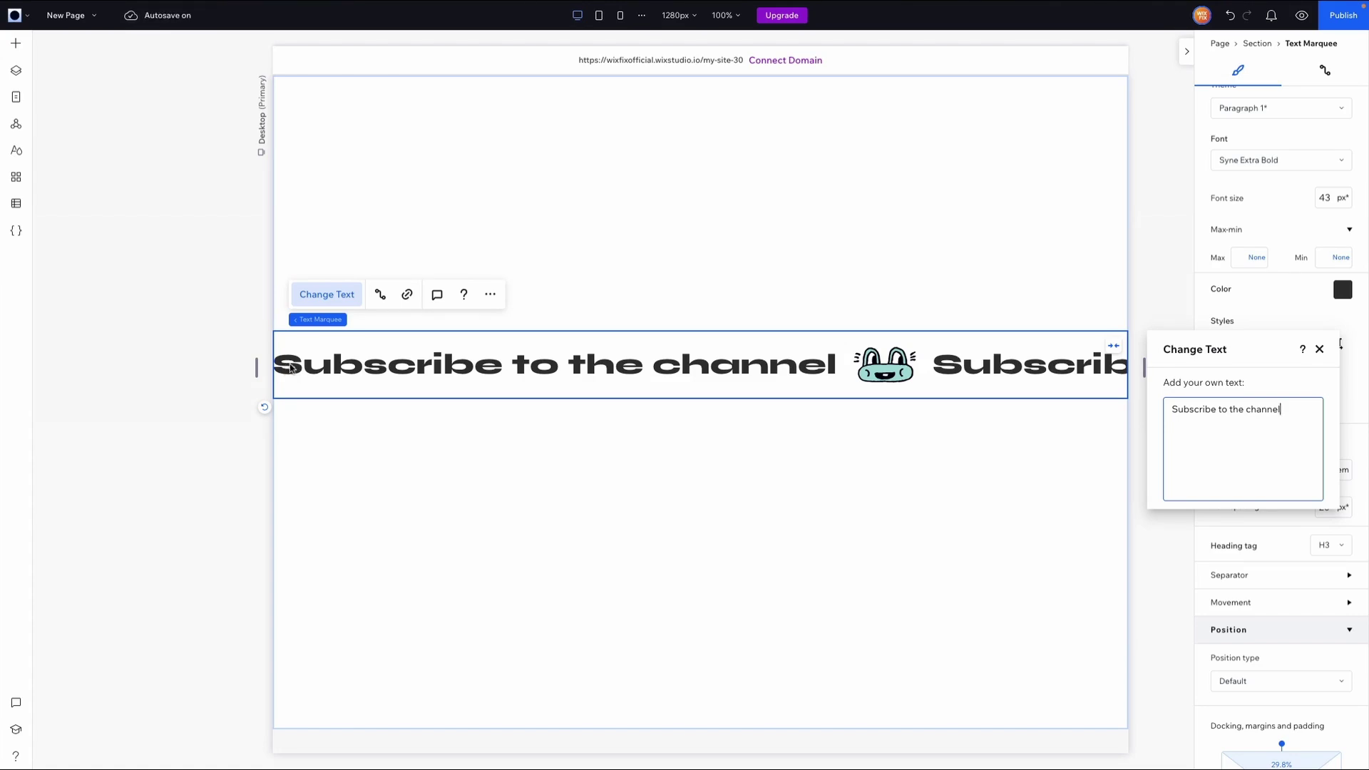
pyautogui.click(1318, 350)
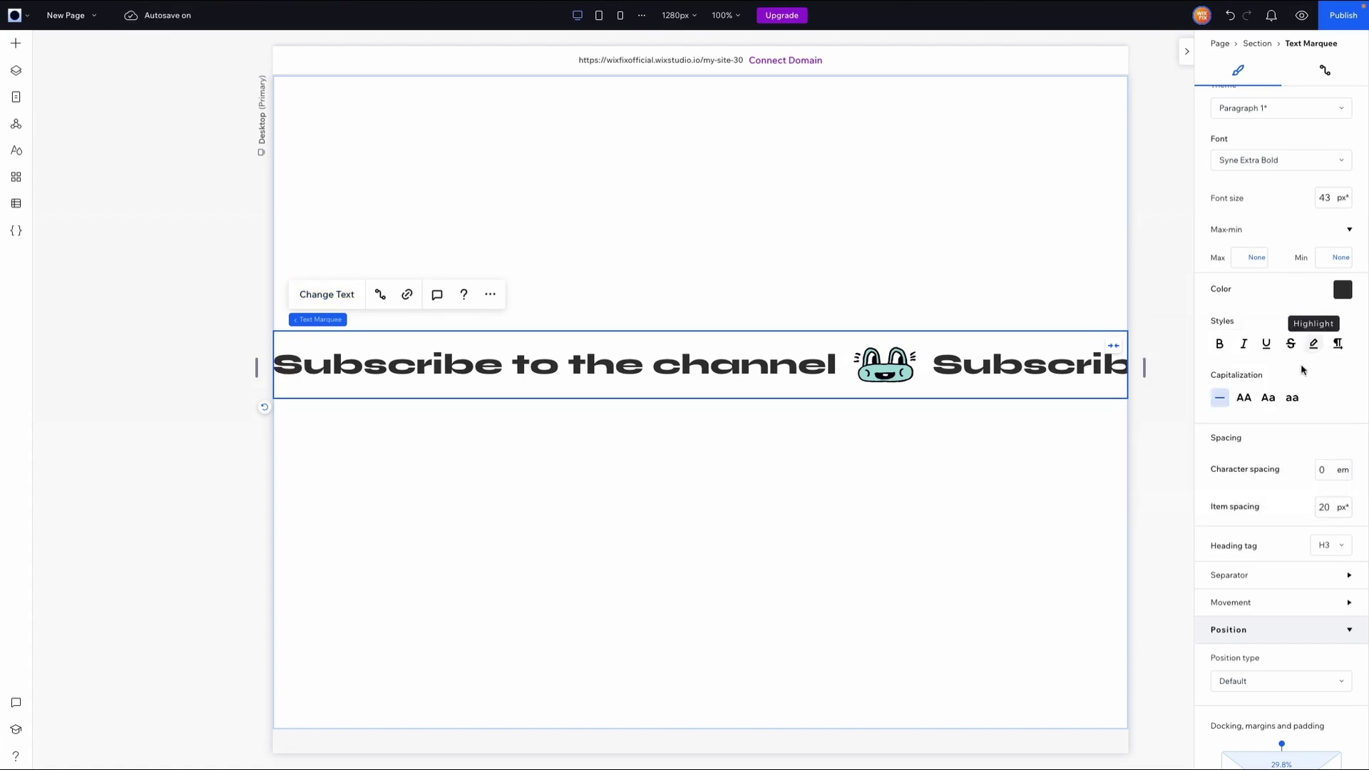
pyautogui.click(1270, 403)
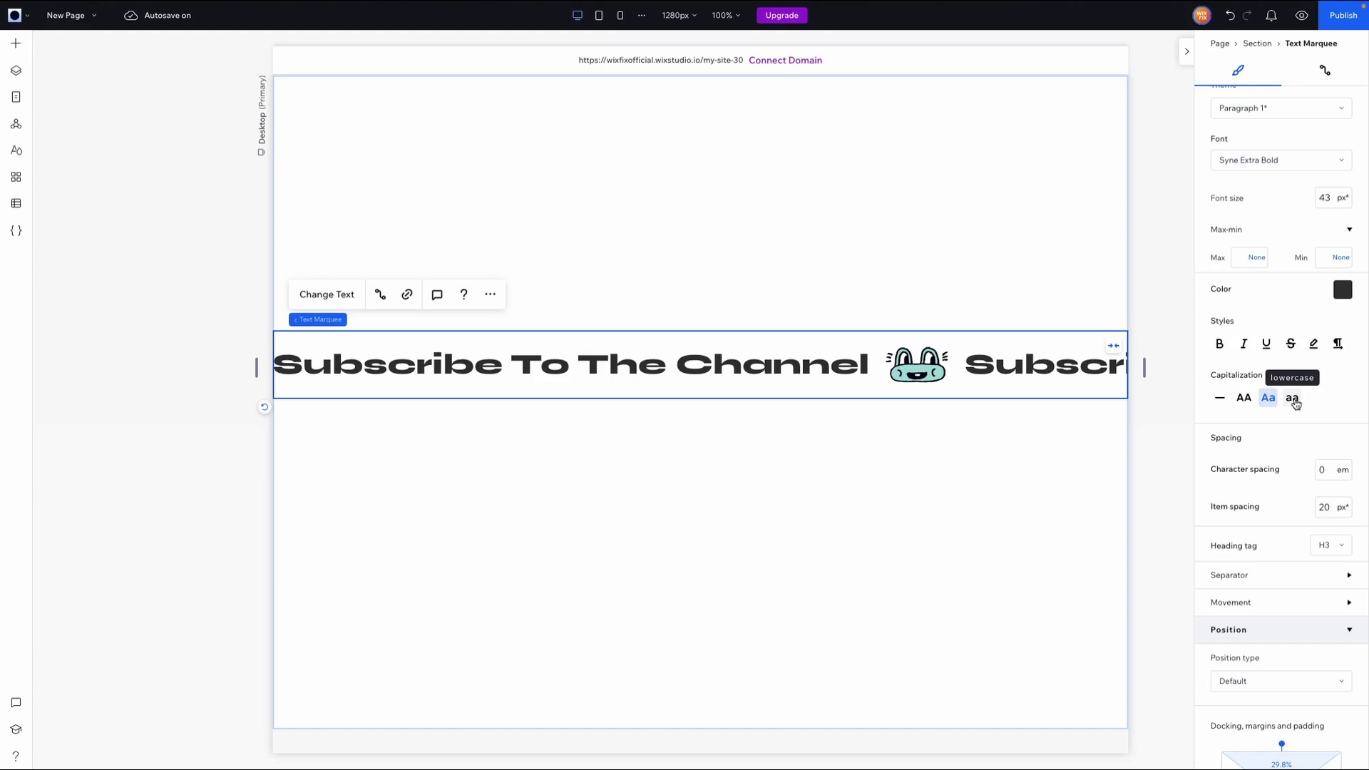
pyautogui.scroll(-2, 1295, 403)
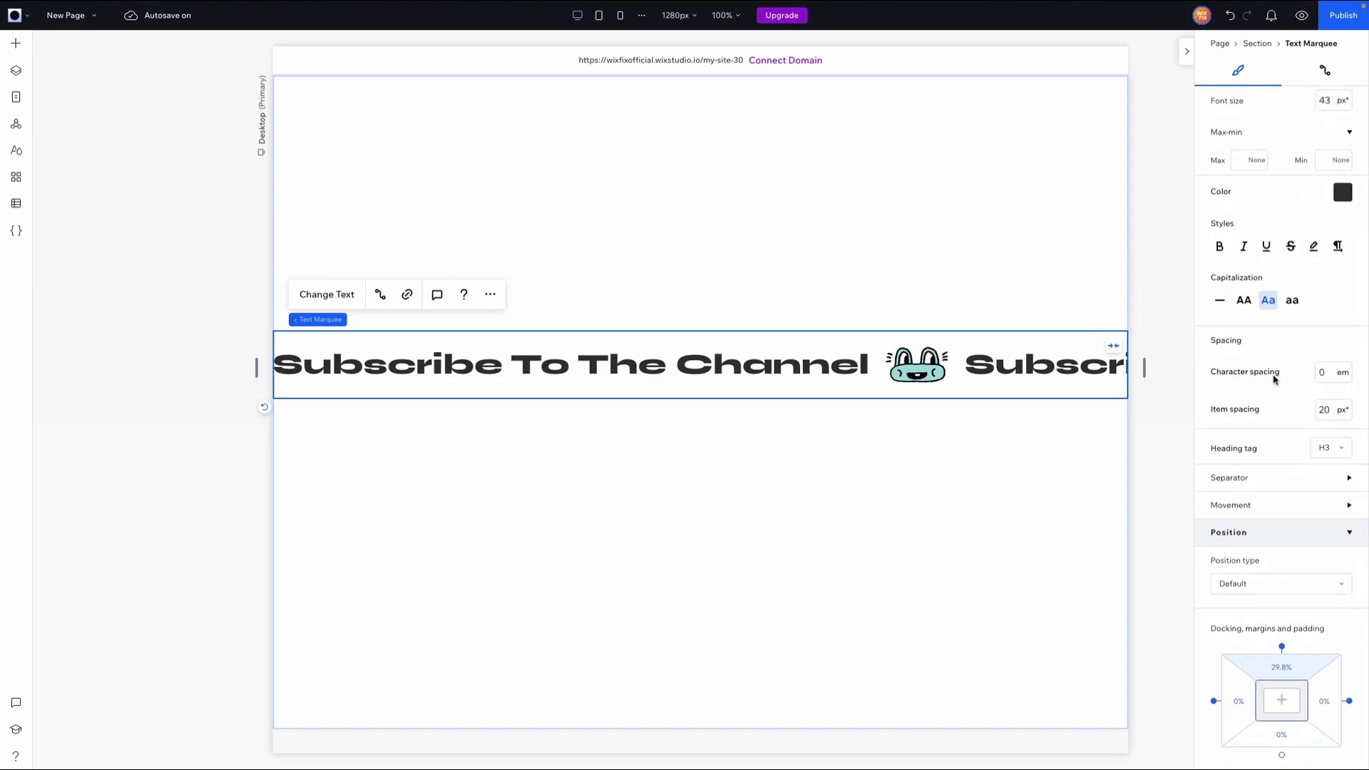
# - Try 50px item spacing, restore it to 20px, and expand the Separator settings
pyautogui.scroll(-1, 1287, 421)
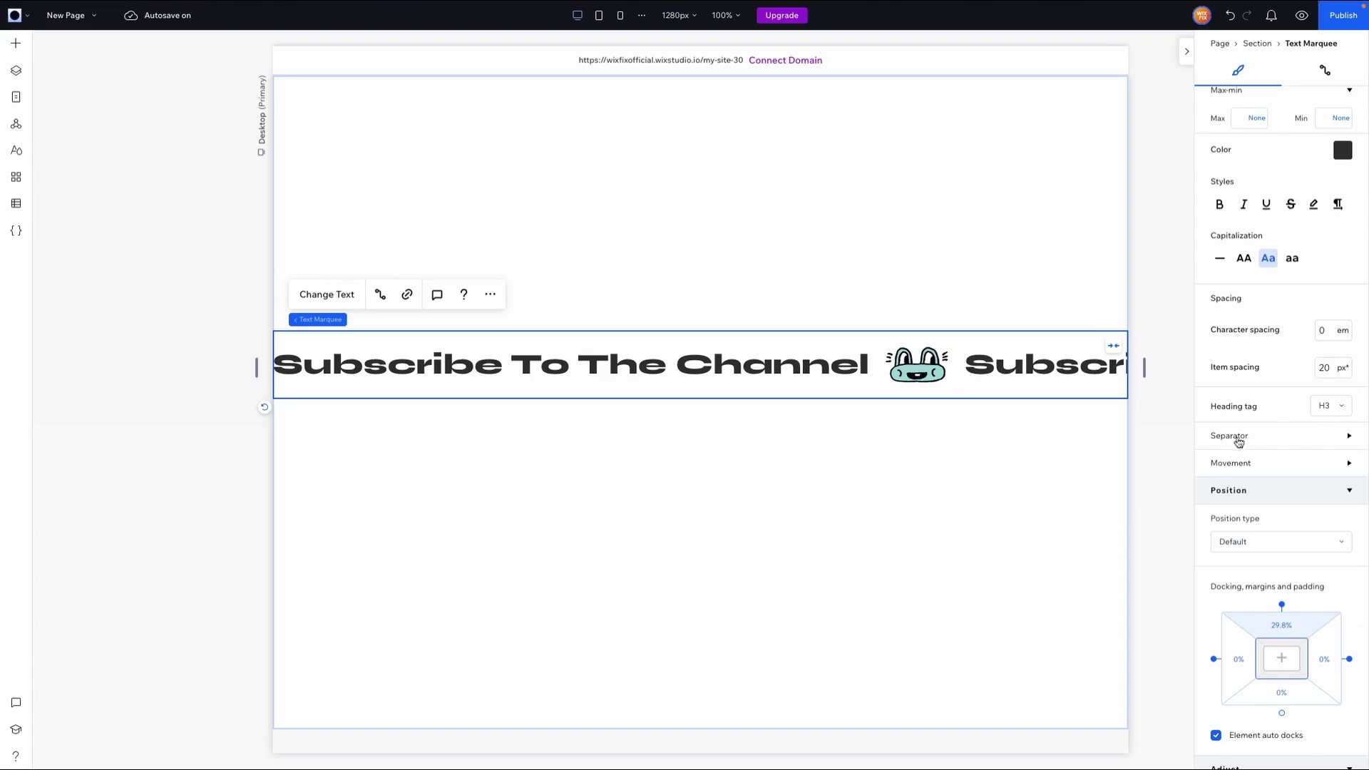
pyautogui.click(1329, 369)
pyautogui.write('50')
pyautogui.press('Return')
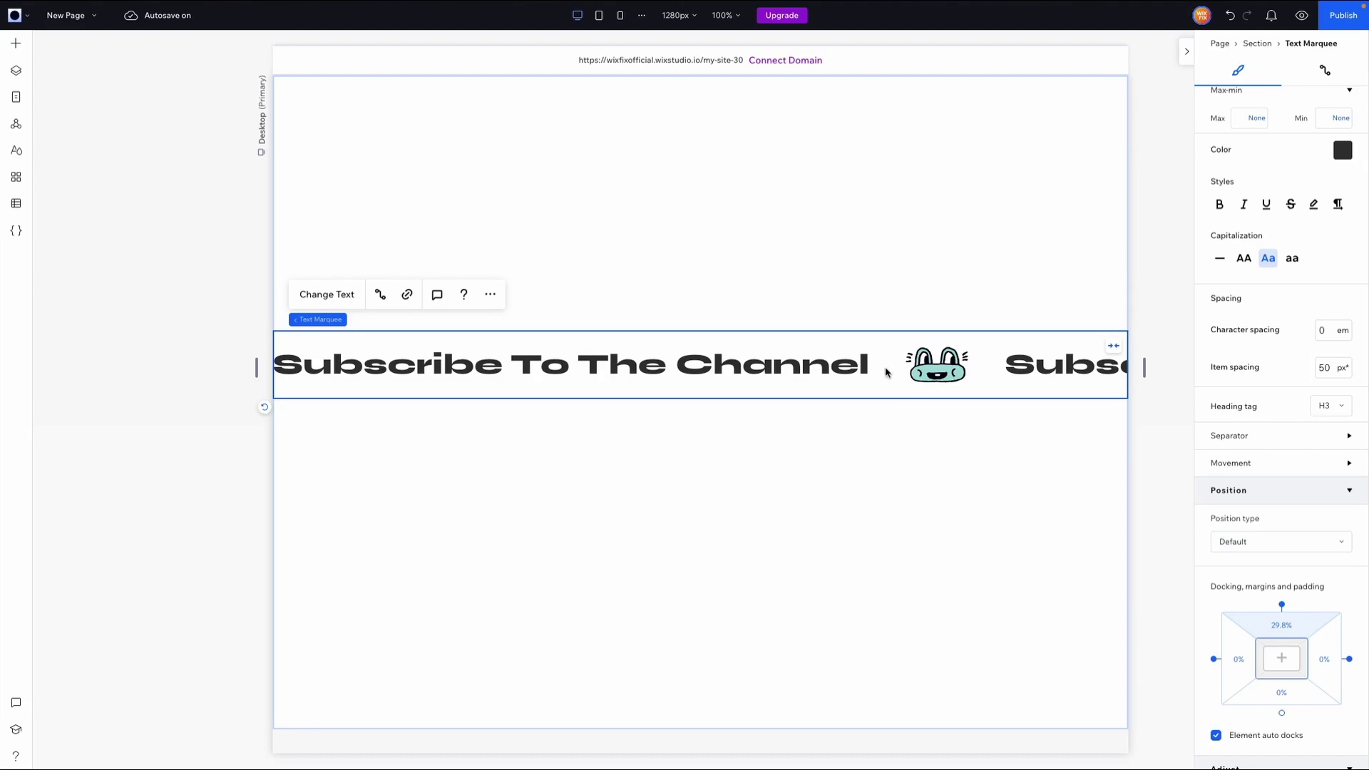
pyautogui.click(1328, 369)
pyautogui.write('20')
pyautogui.press('Return')
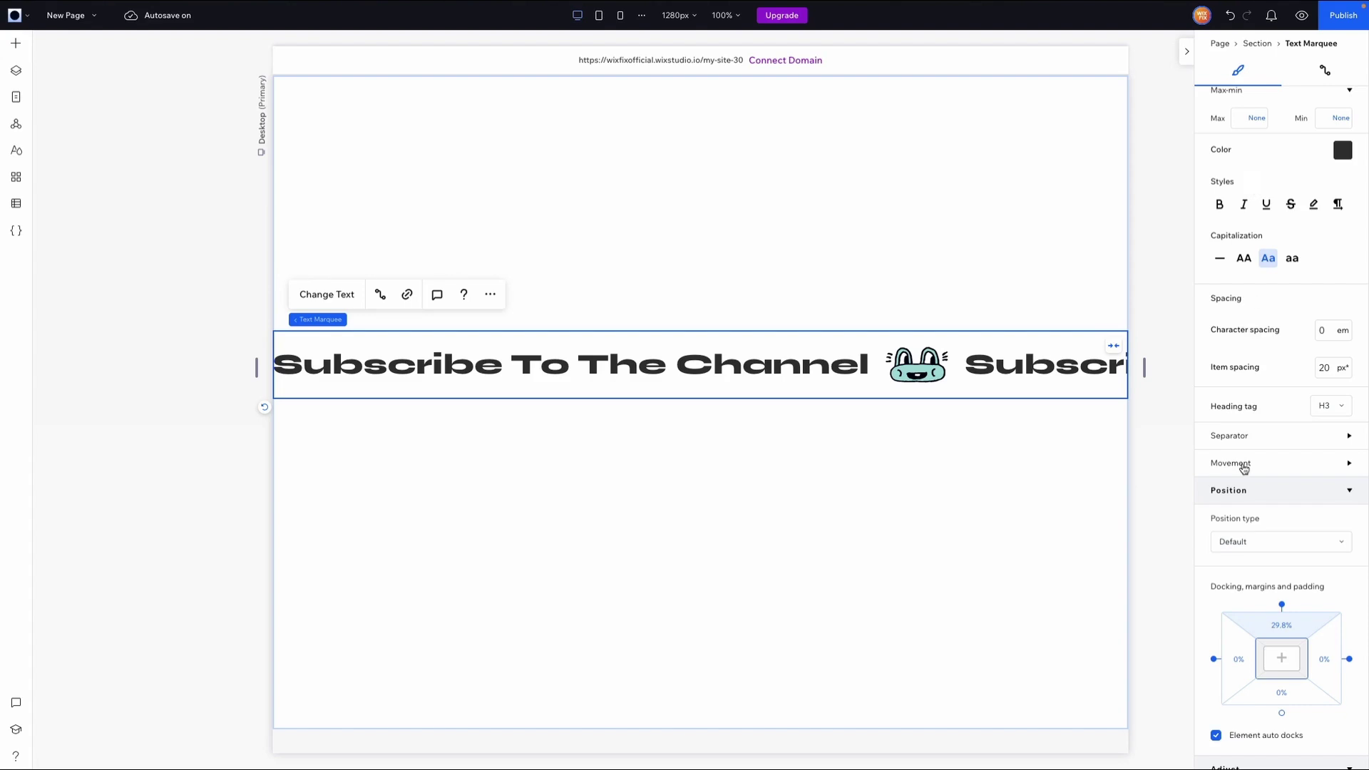
pyautogui.click(1248, 439)
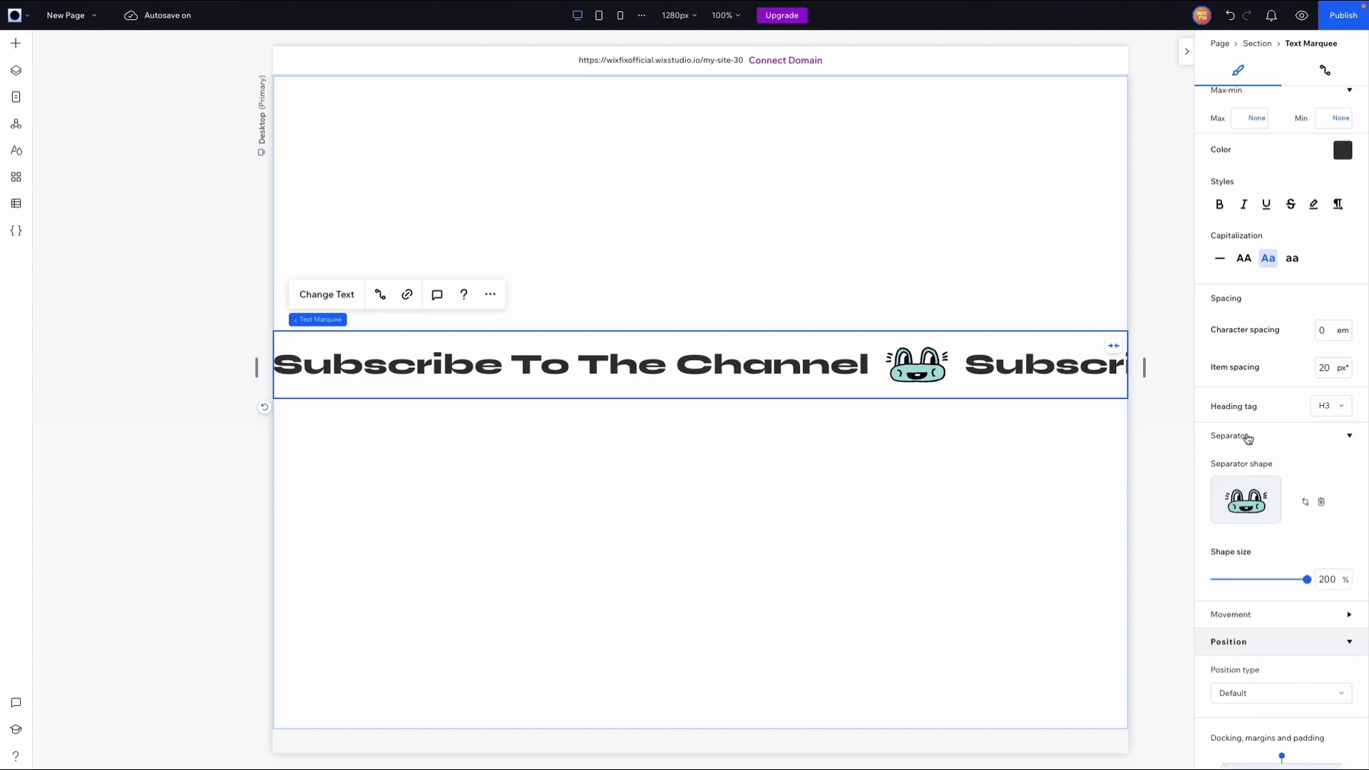
# - Try a blue double-diamond separator shape at about 71% size
pyautogui.scroll(-1, 1247, 439)
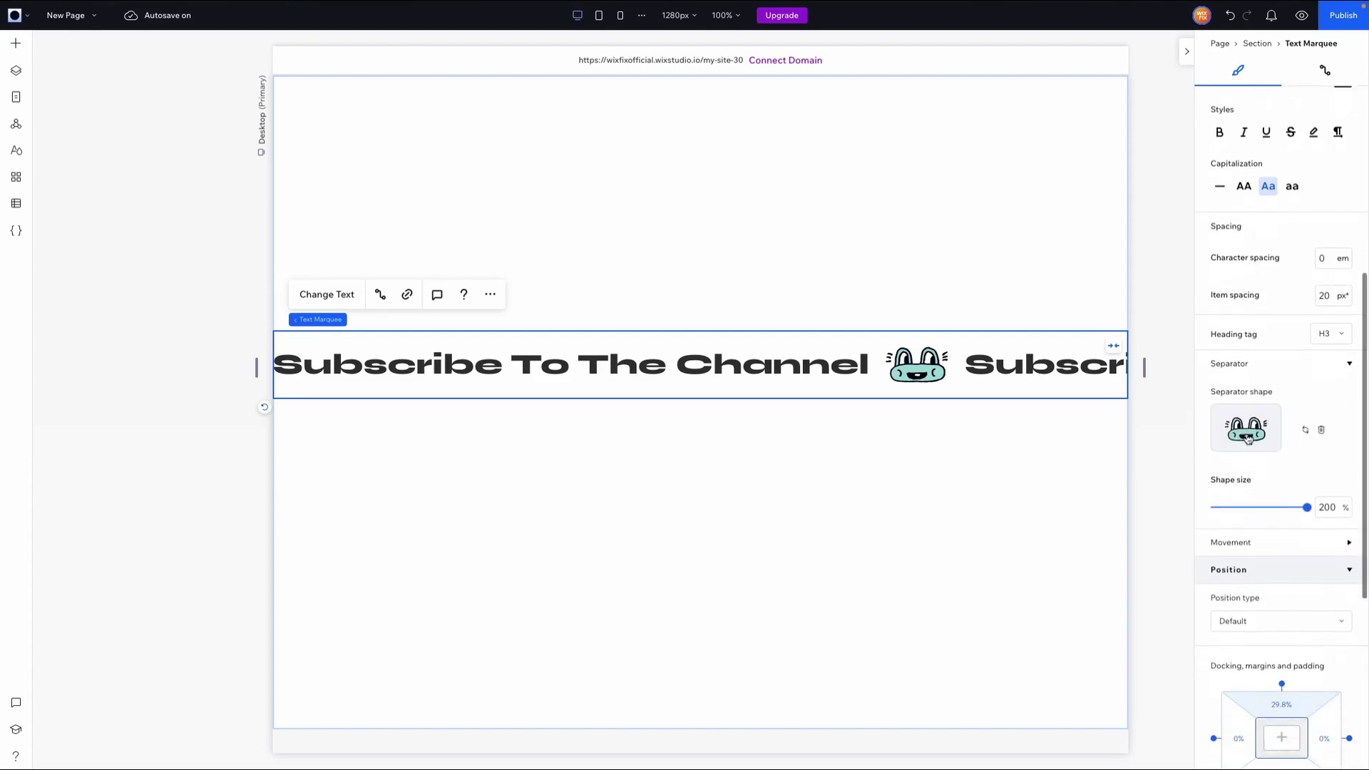
pyautogui.click(1305, 425)
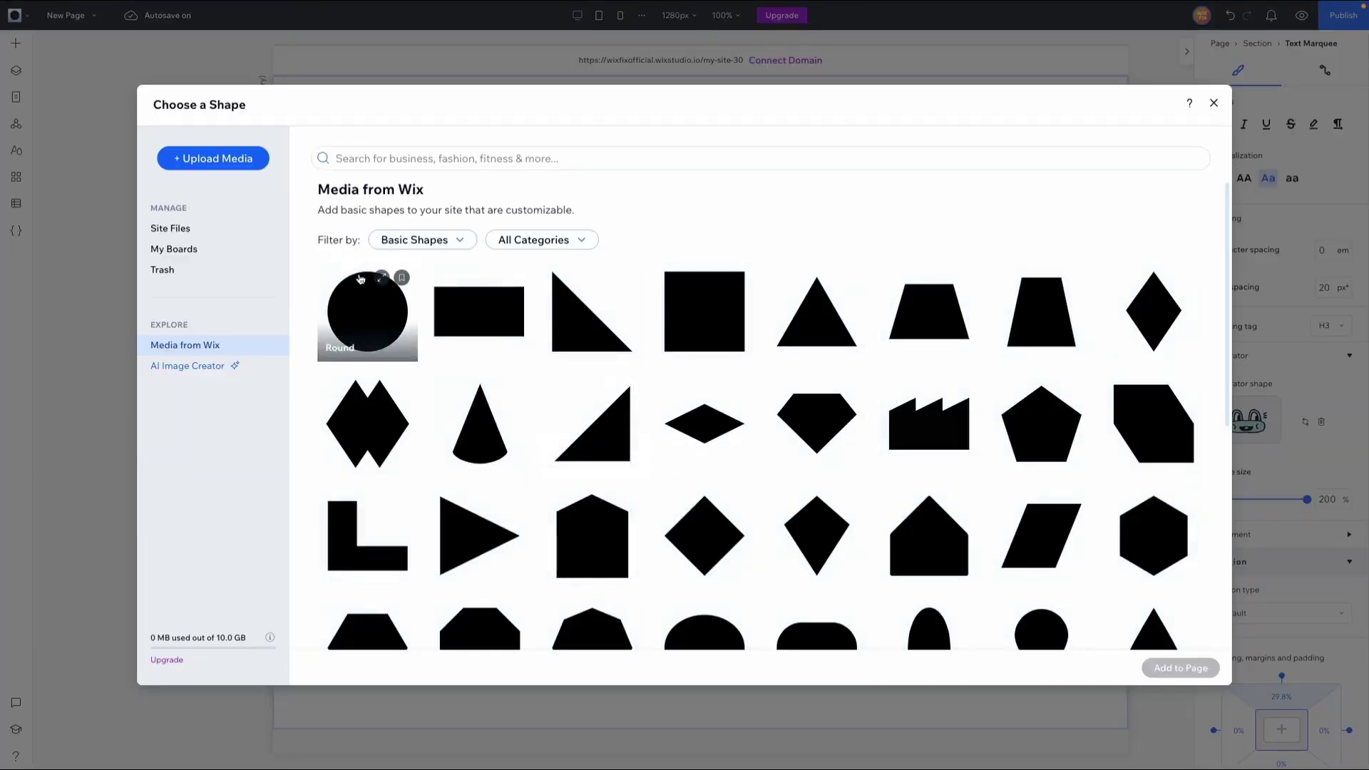
pyautogui.doubleClick(371, 425)
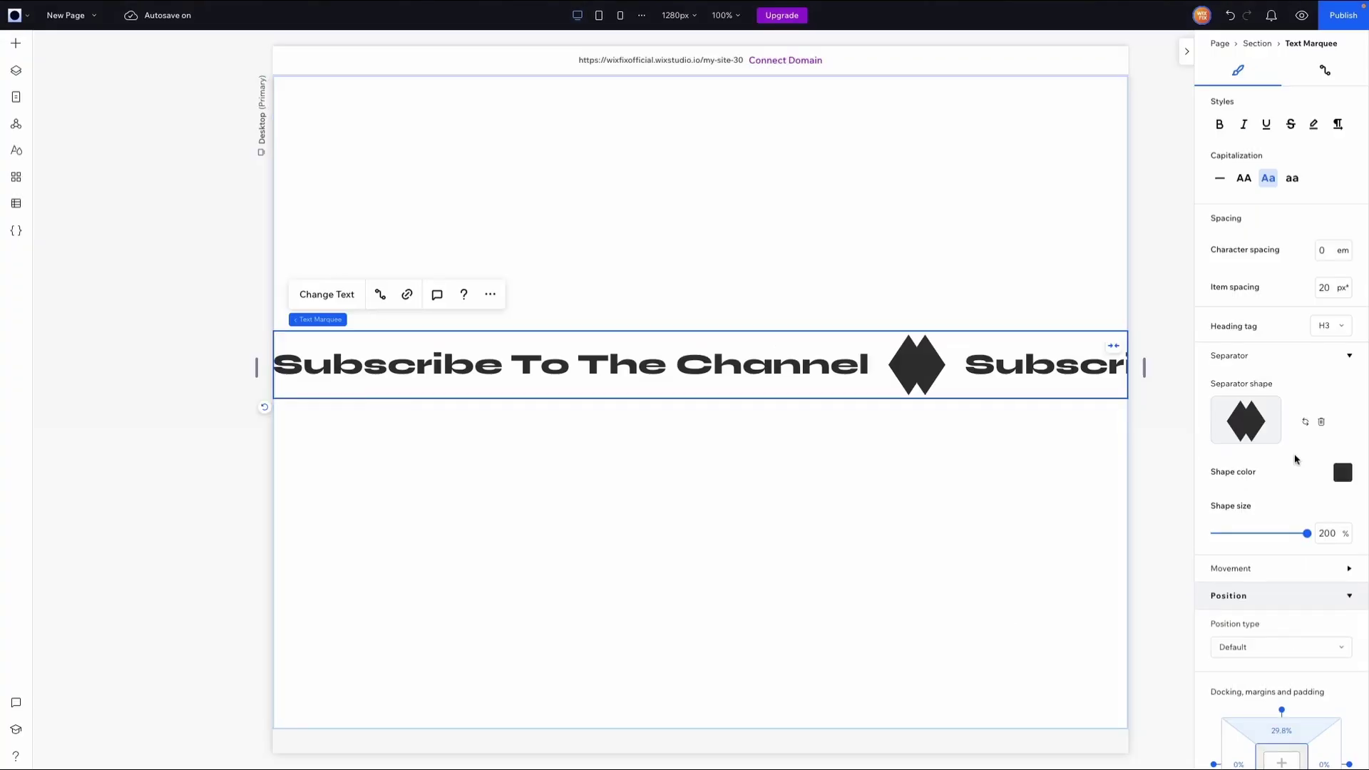
pyautogui.click(1247, 533)
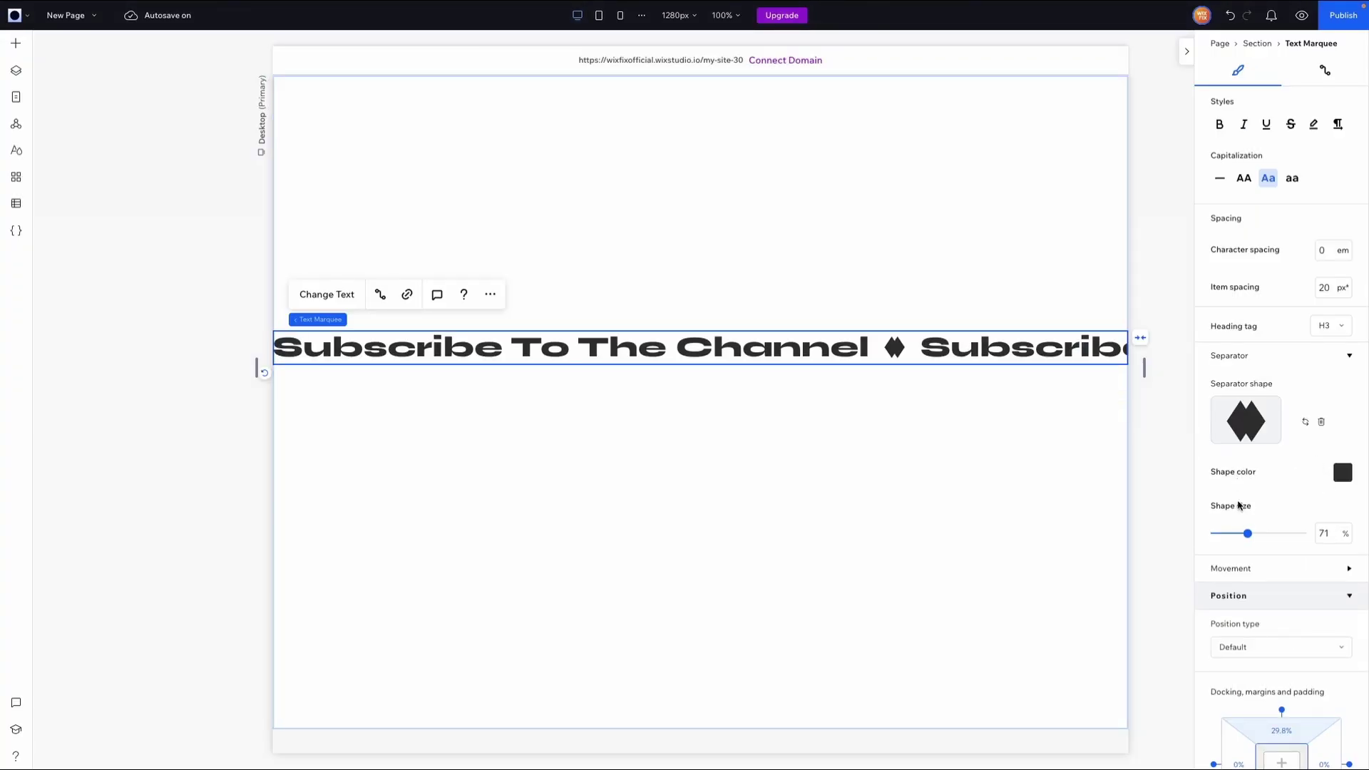
pyautogui.click(1342, 472)
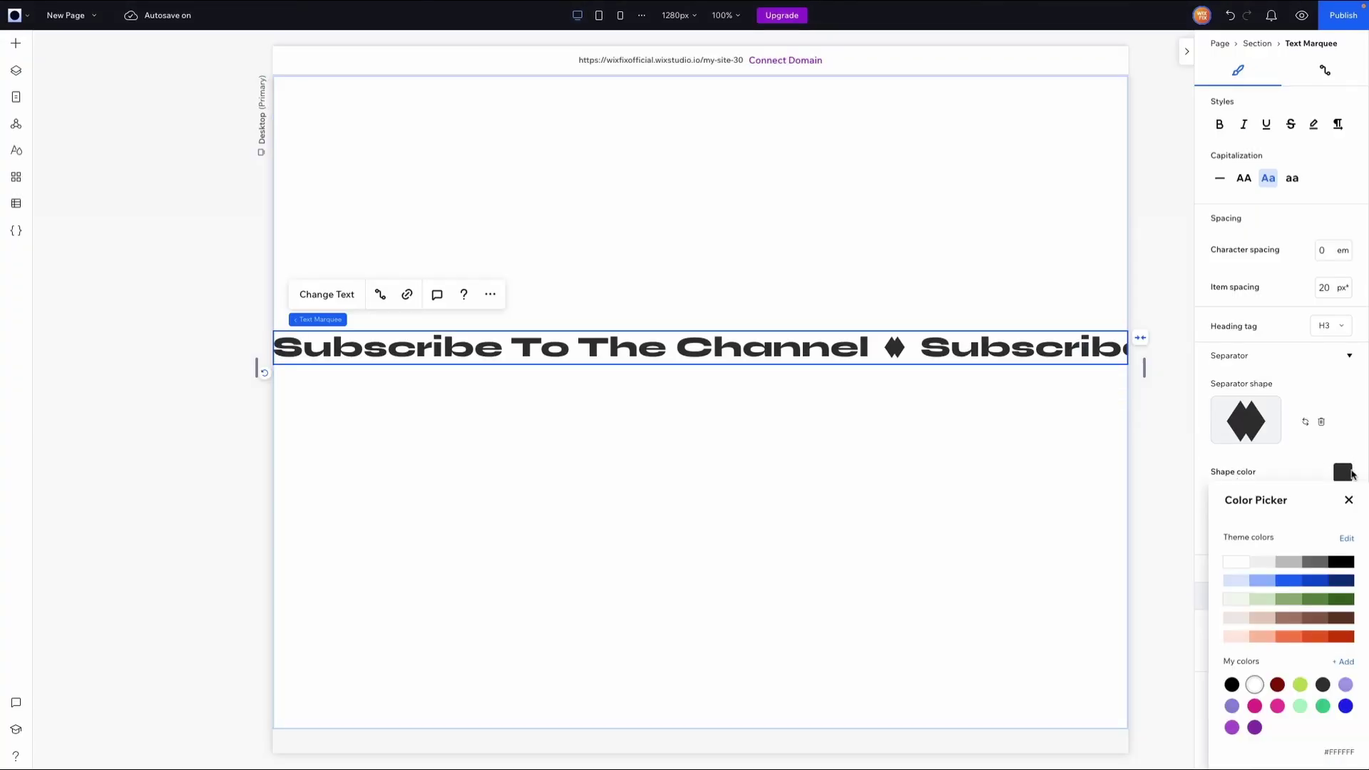
pyautogui.click(1288, 581)
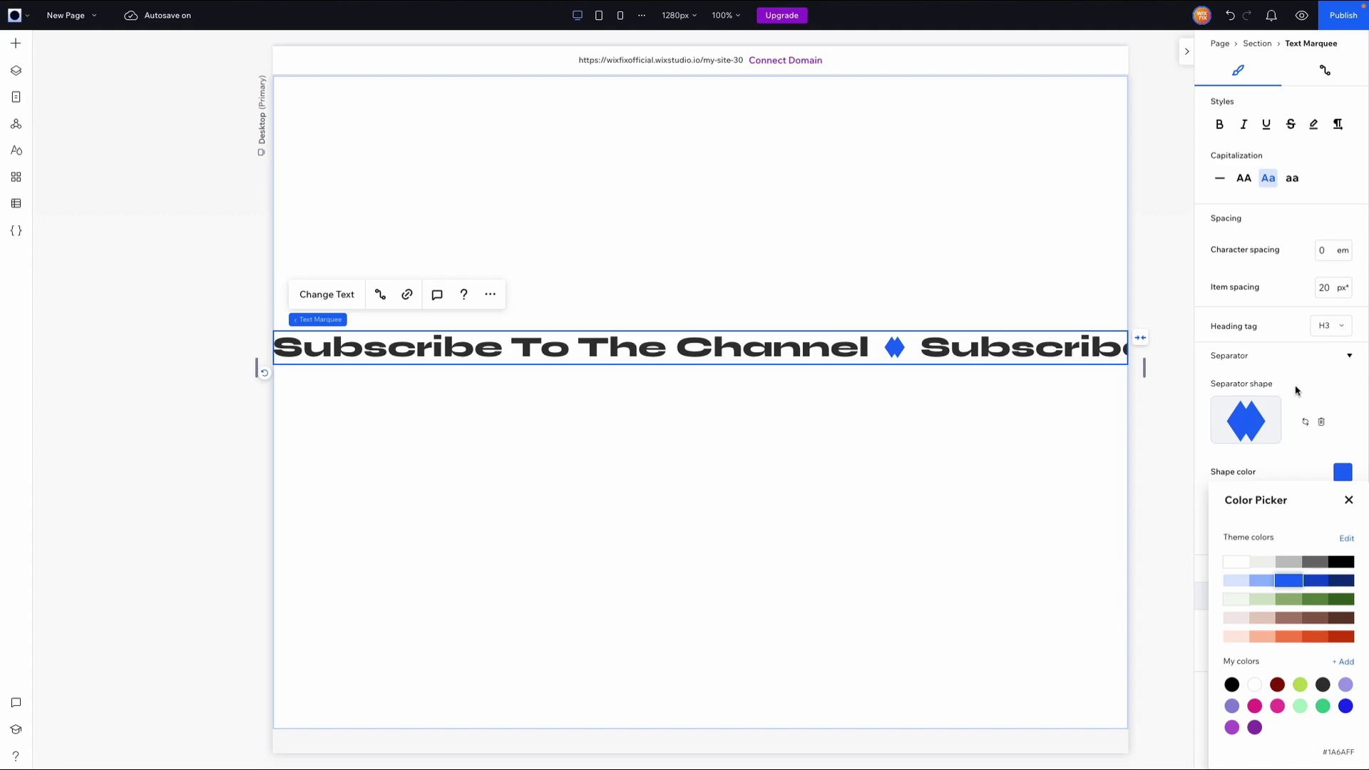
pyautogui.click(1295, 390)
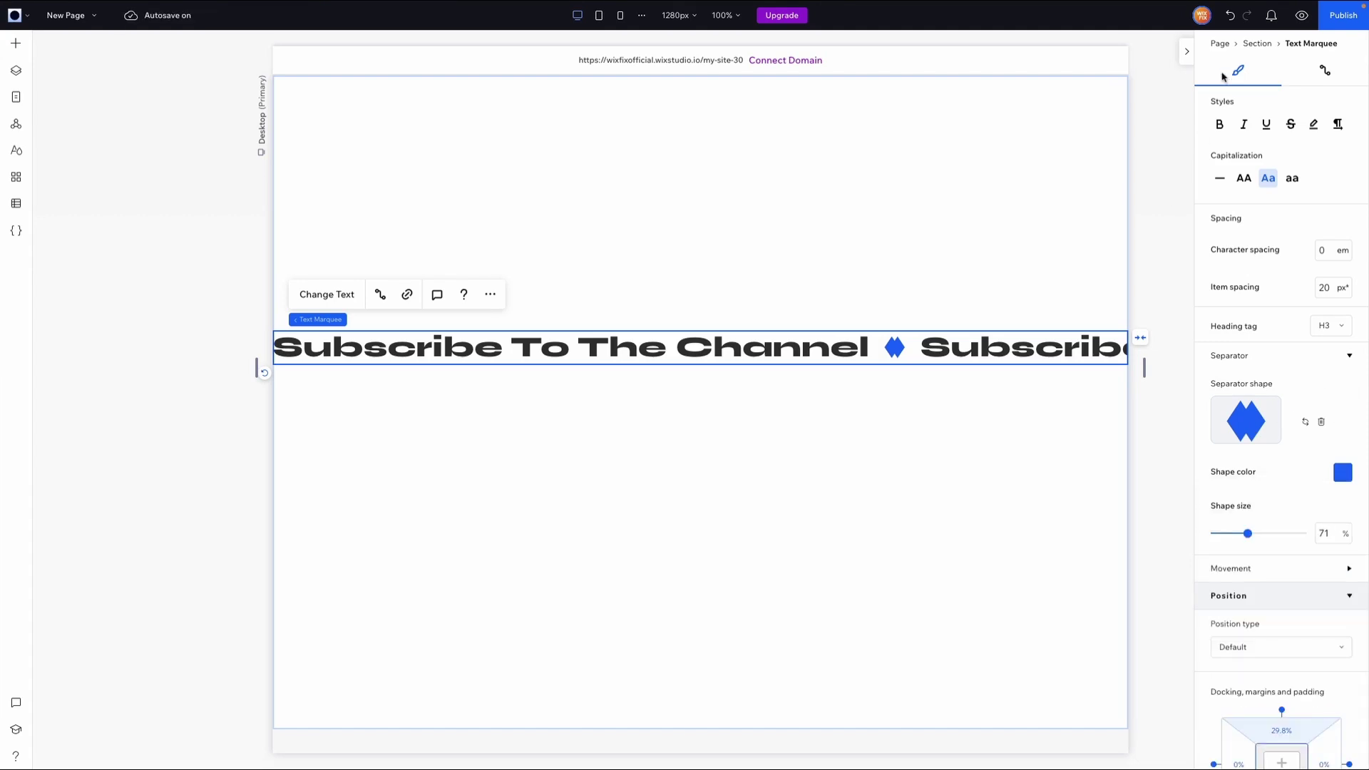
# - Undo back to the frog separator image at 200% size
pyautogui.click(1230, 19)
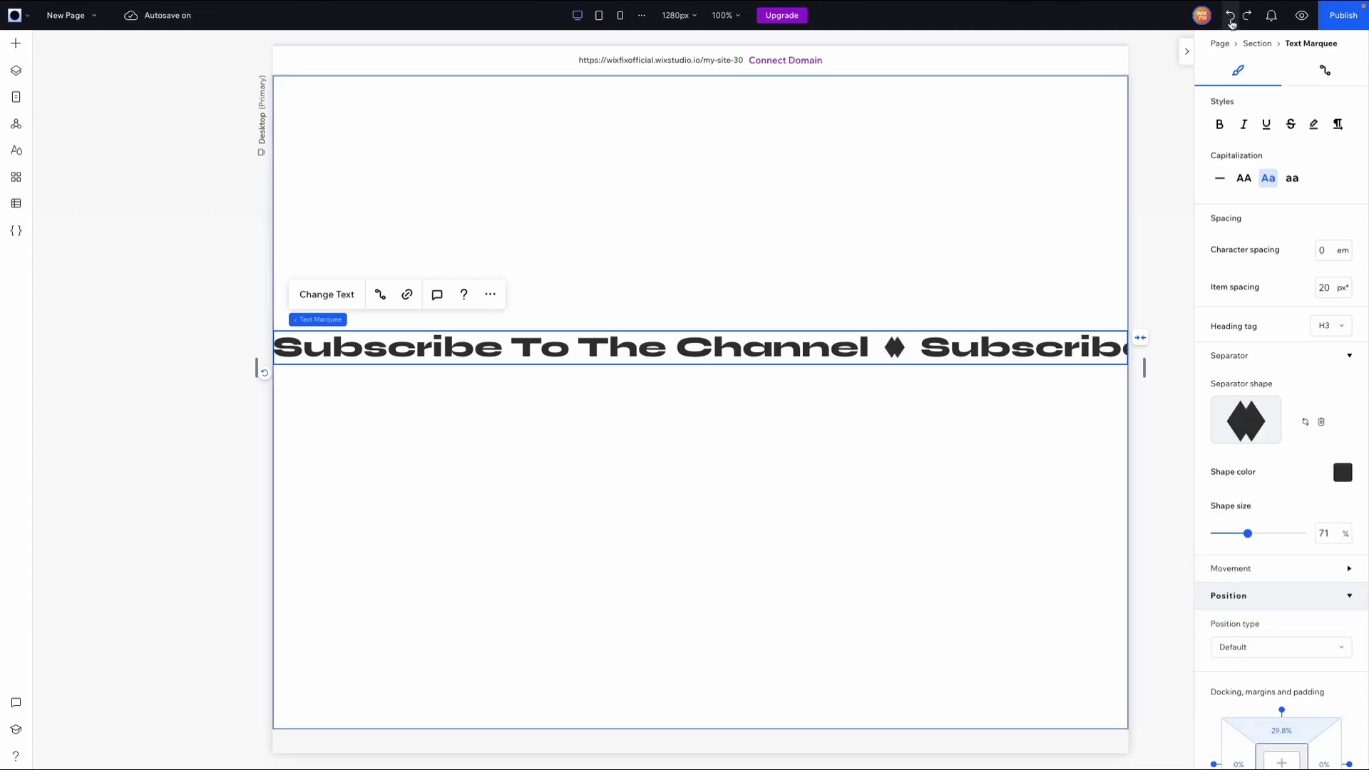
pyautogui.click(1231, 19)
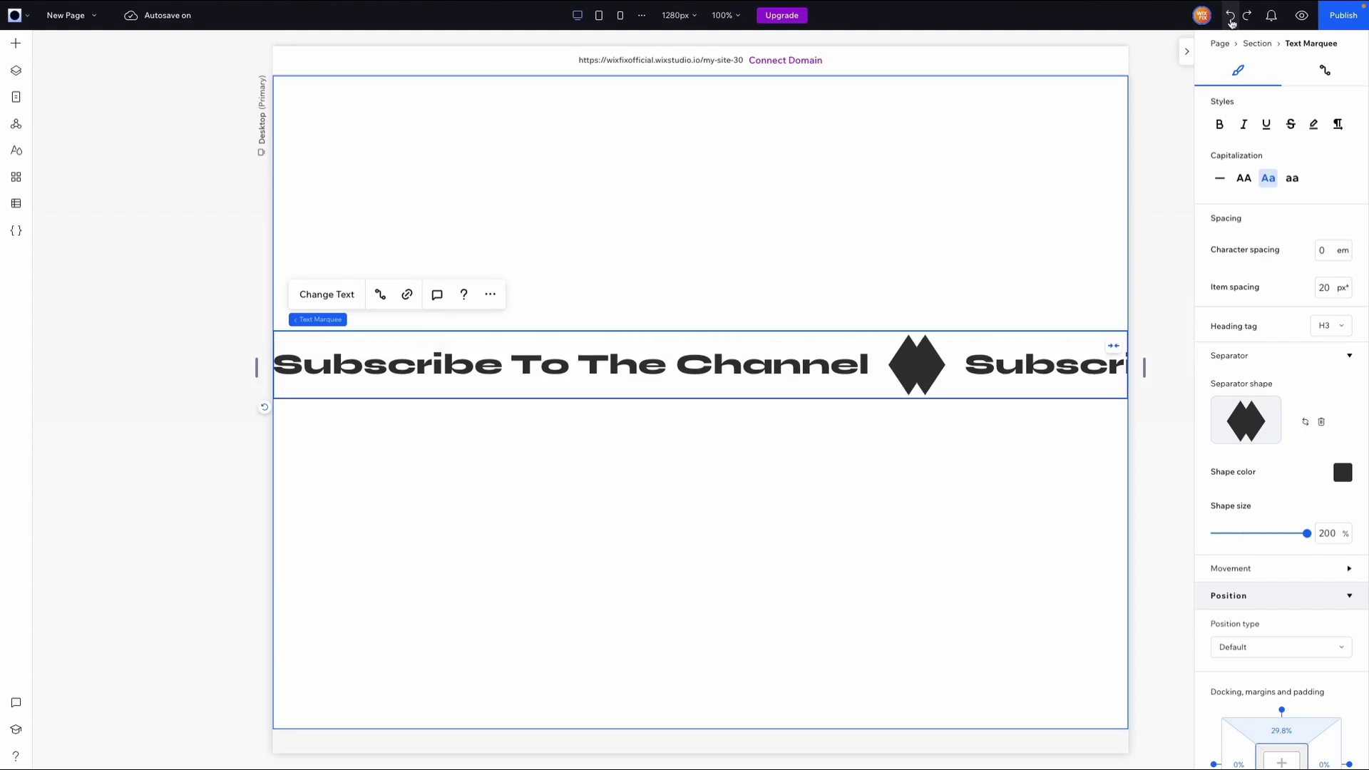
pyautogui.click(1230, 19)
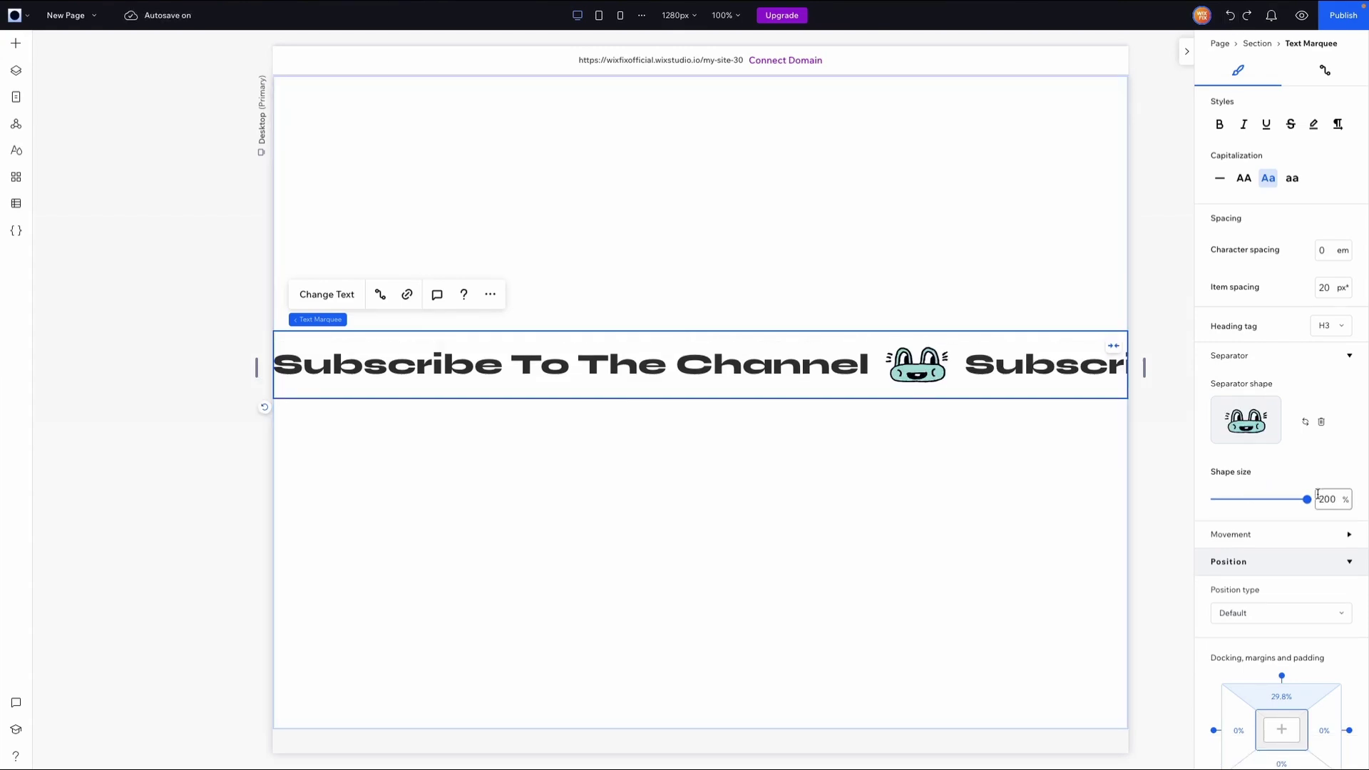
# - Preview the marquee scrolling at speed 8.5, then reopen its Movement settings in the editor
pyautogui.click(1248, 356)
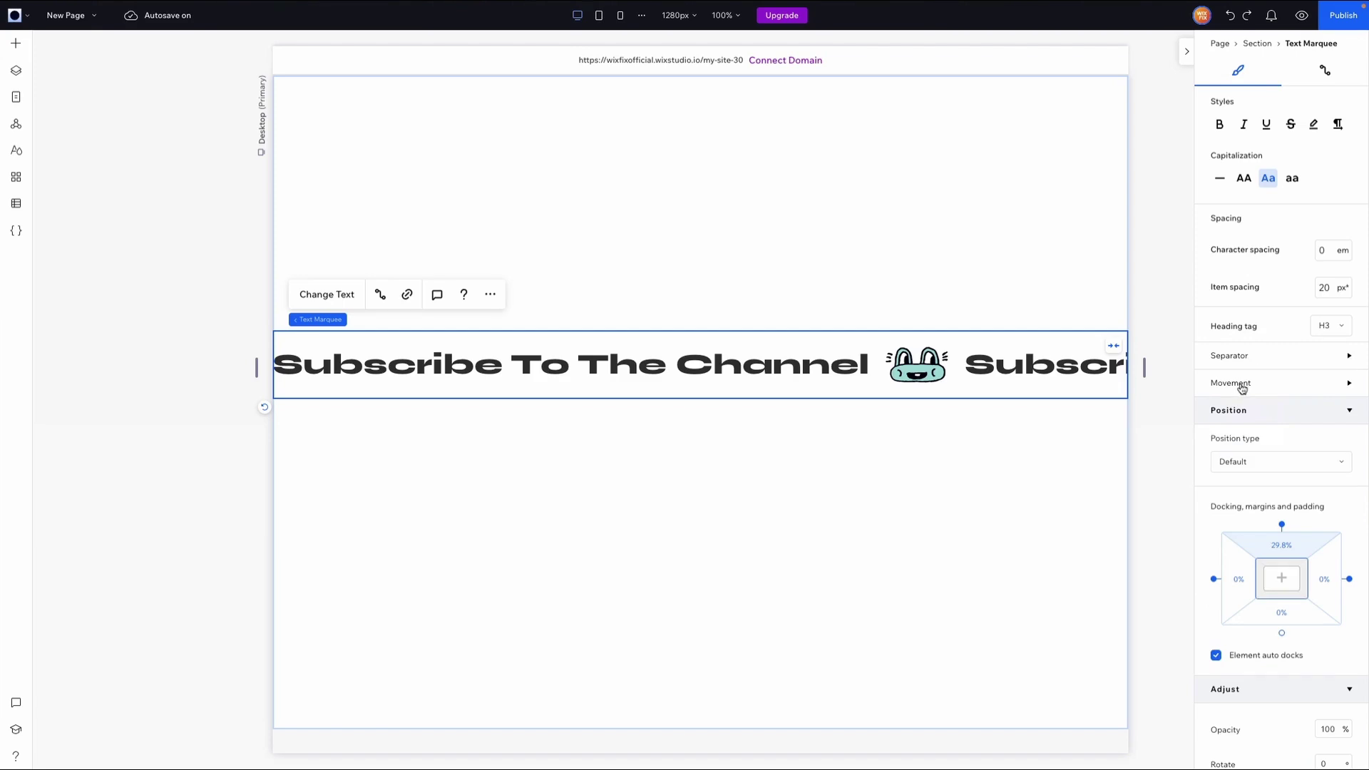
pyautogui.click(1242, 389)
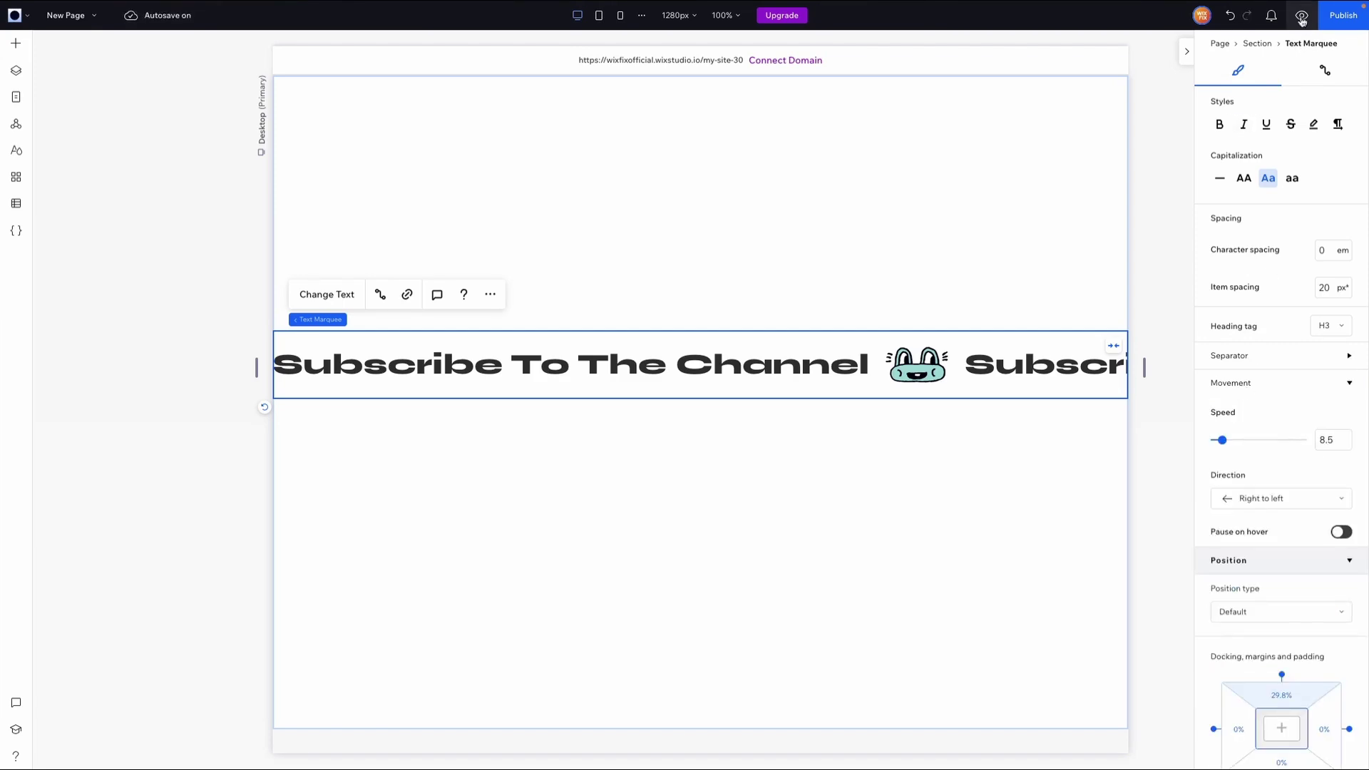
pyautogui.click(1302, 17)
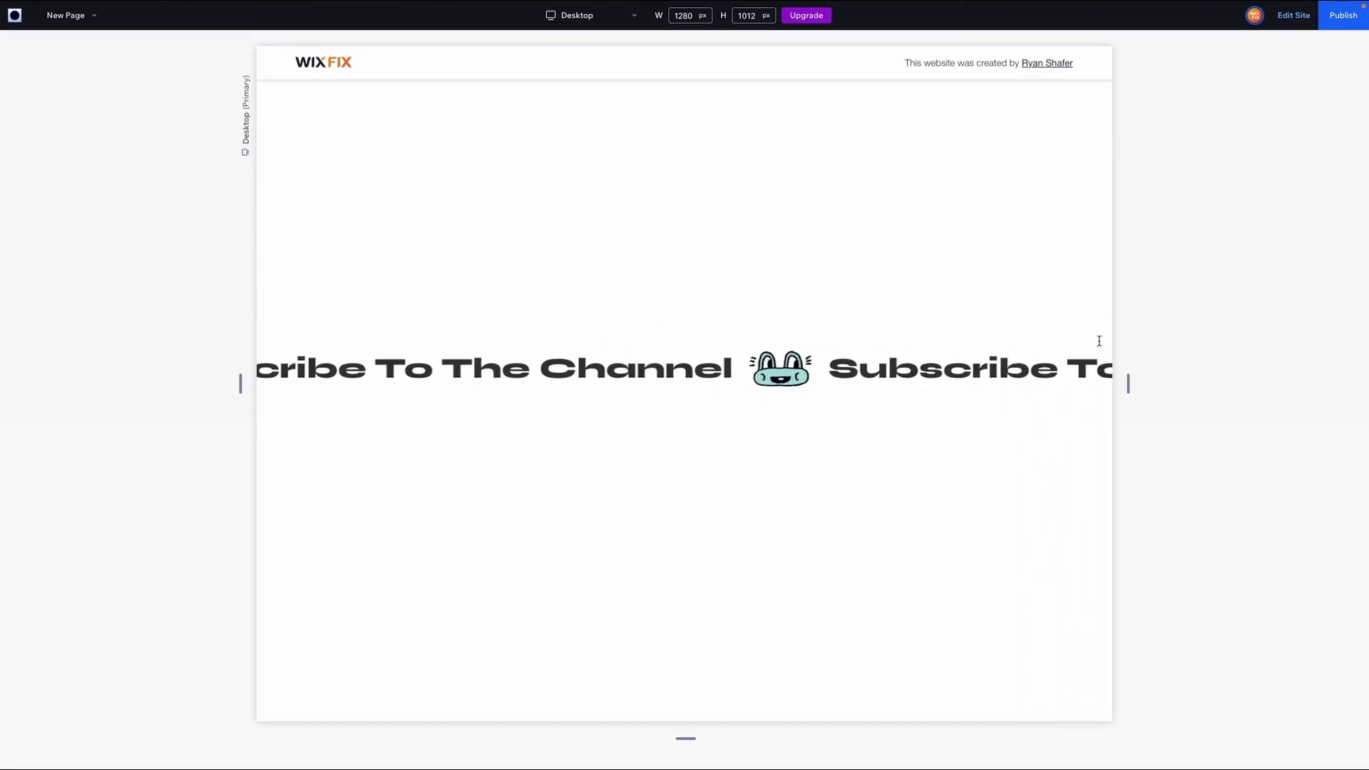
pyautogui.click(1294, 16)
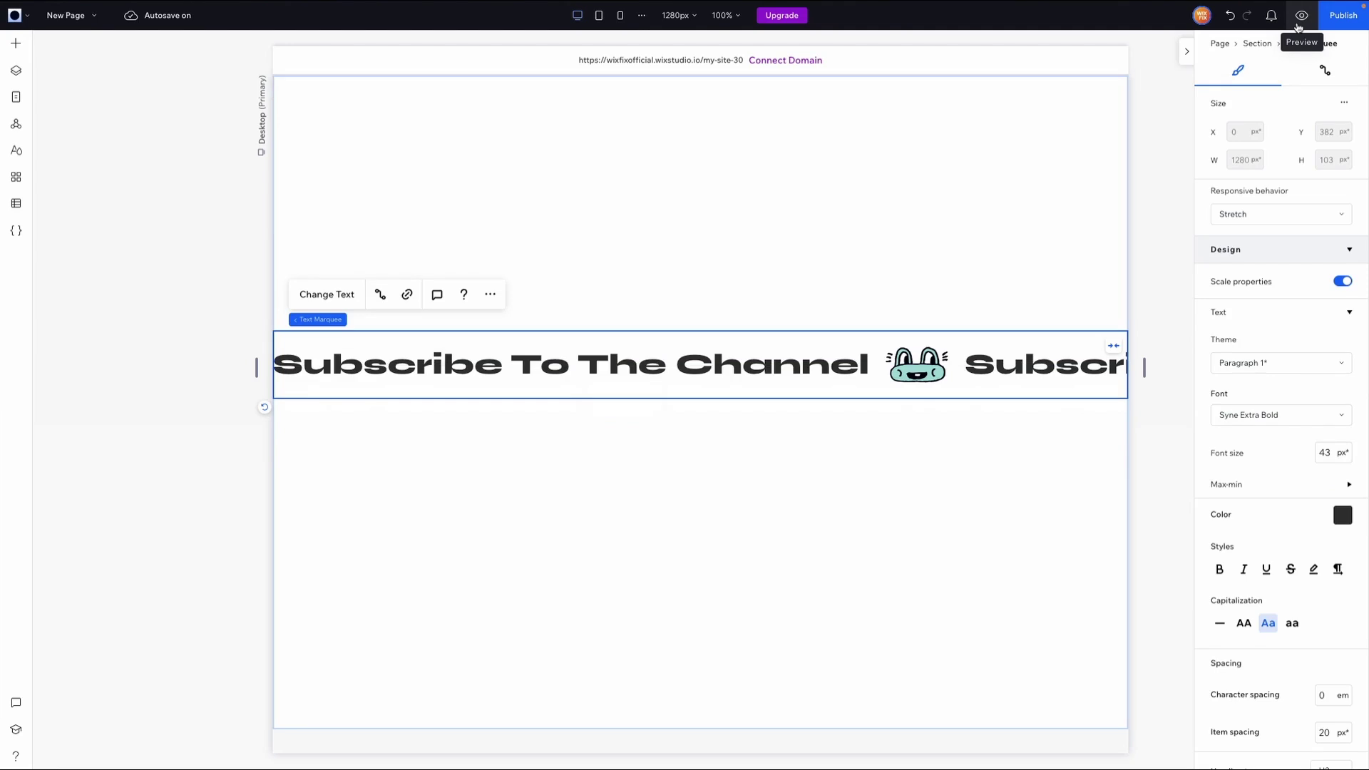
pyautogui.scroll(-6, 1283, 428)
pyautogui.click(1245, 394)
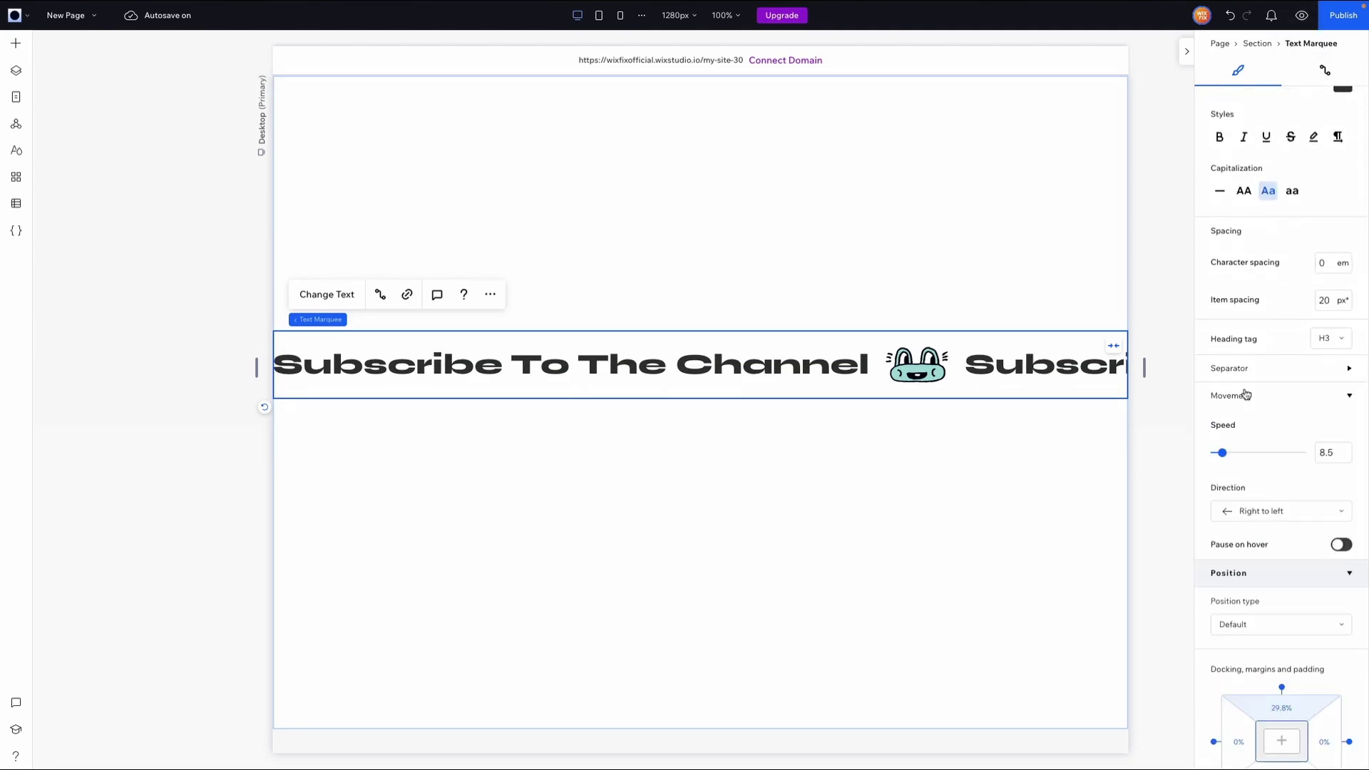
# - Raise the marquee speed to 74.5, enable Pause on hover, and preview it
pyautogui.moveTo(1221, 453); pyautogui.dragTo(1284, 457)
pyautogui.click(1241, 551)
pyautogui.click(1302, 16)
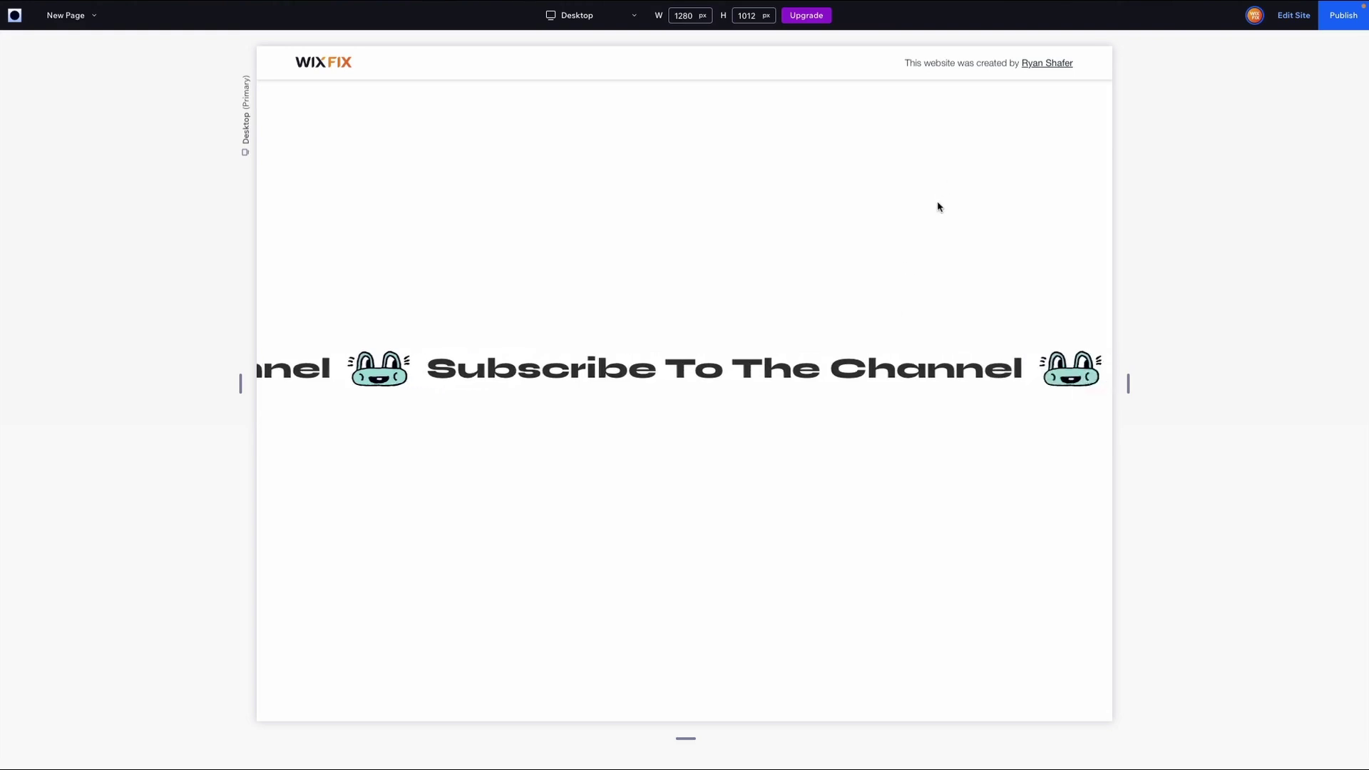
# - Back in the editor, turn off Pause on hover in the marquee's Movement settings
pyautogui.click(1293, 15)
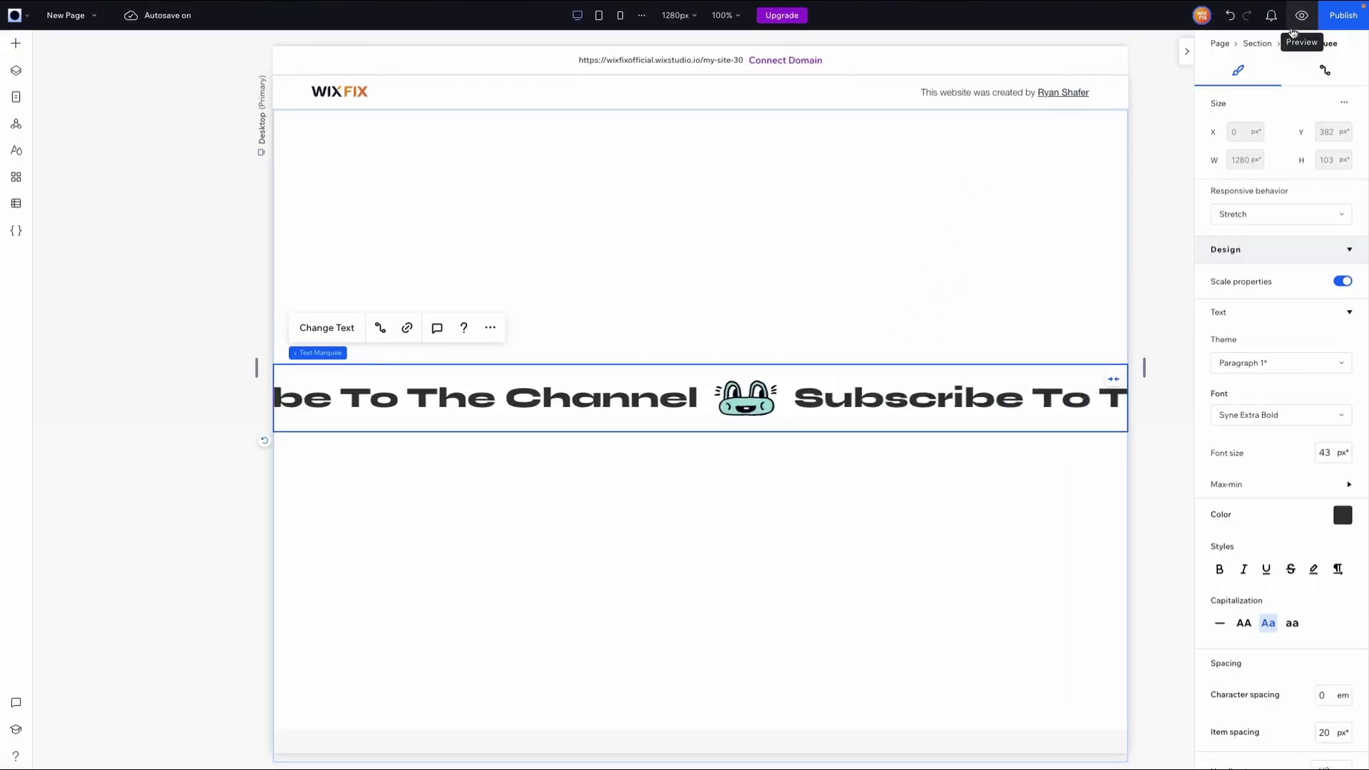
pyautogui.scroll(-5, 1250, 452)
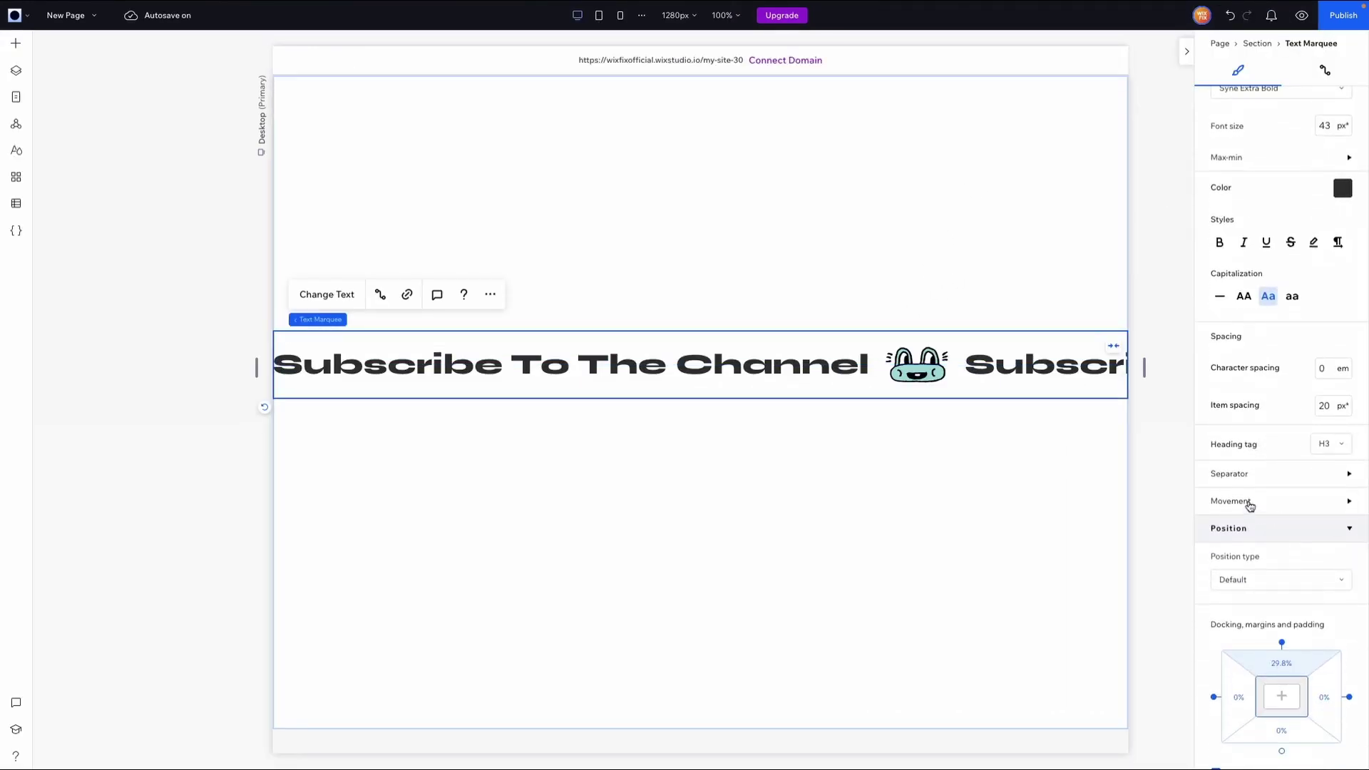
pyautogui.click(1247, 502)
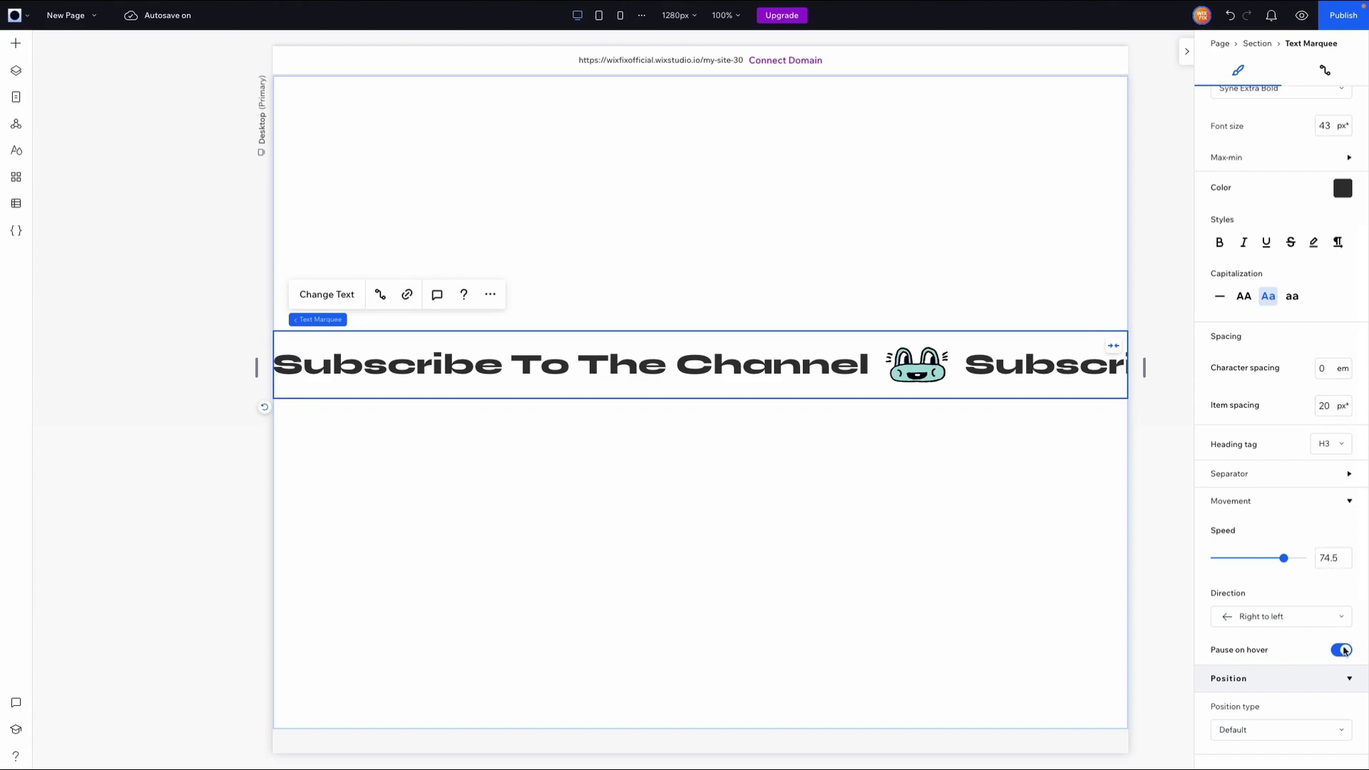
pyautogui.click(1341, 650)
# - Set the marquee speed to 12 and release it from full-width stretching
pyautogui.click(1341, 563)
pyautogui.write('8.5')
pyautogui.click(1335, 559)
pyautogui.write('12')
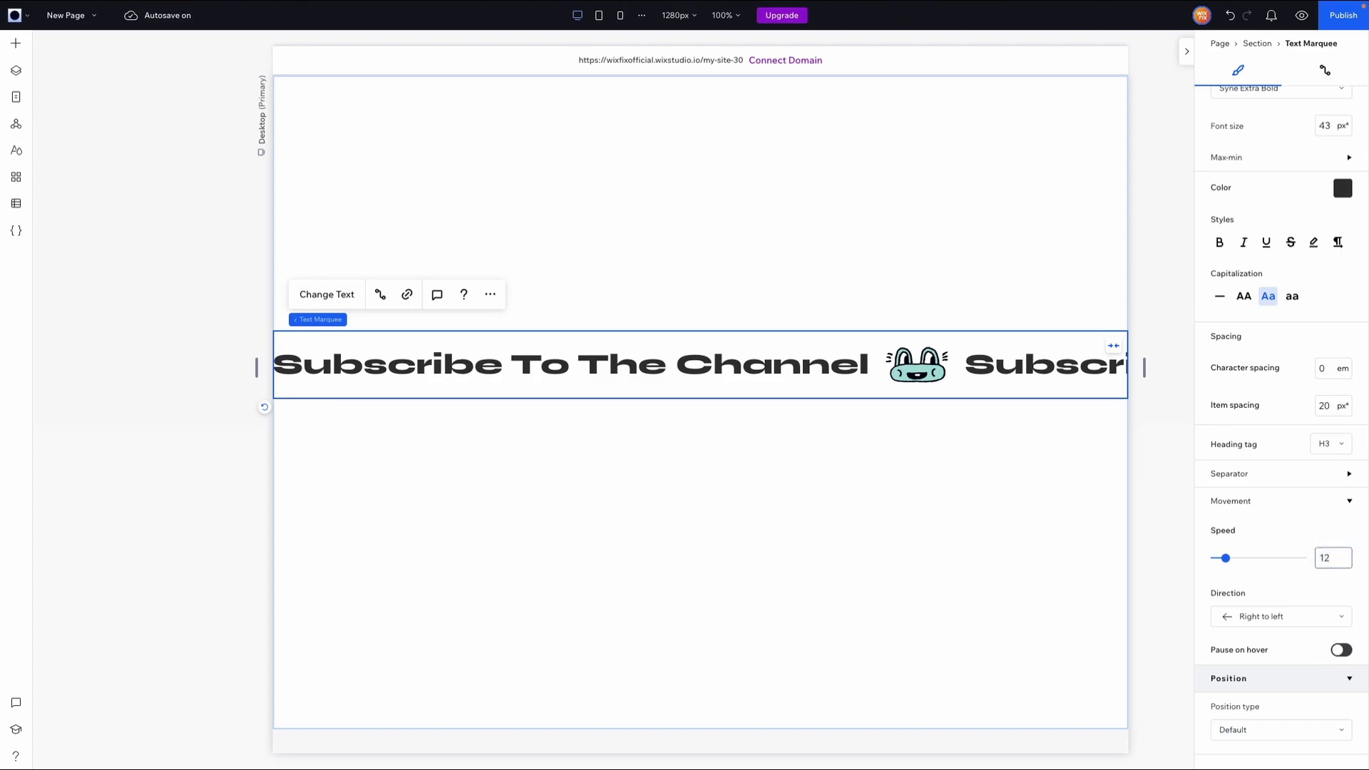
pyautogui.press('Return')
pyautogui.click(1112, 345)
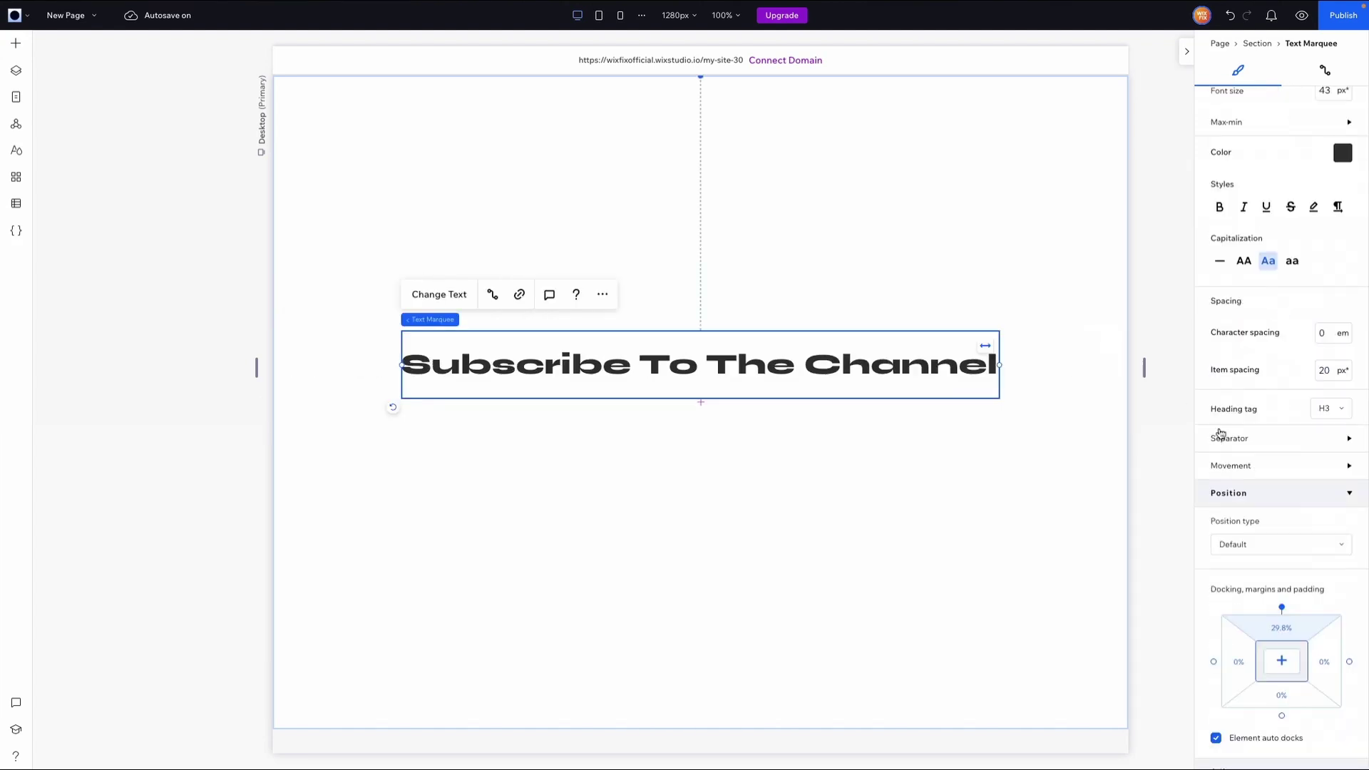
# - Set the marquee width to 110% (1408px) so it overhangs both page edges
pyautogui.scroll(5, 1220, 432)
pyautogui.click(1246, 189)
pyautogui.write('100')
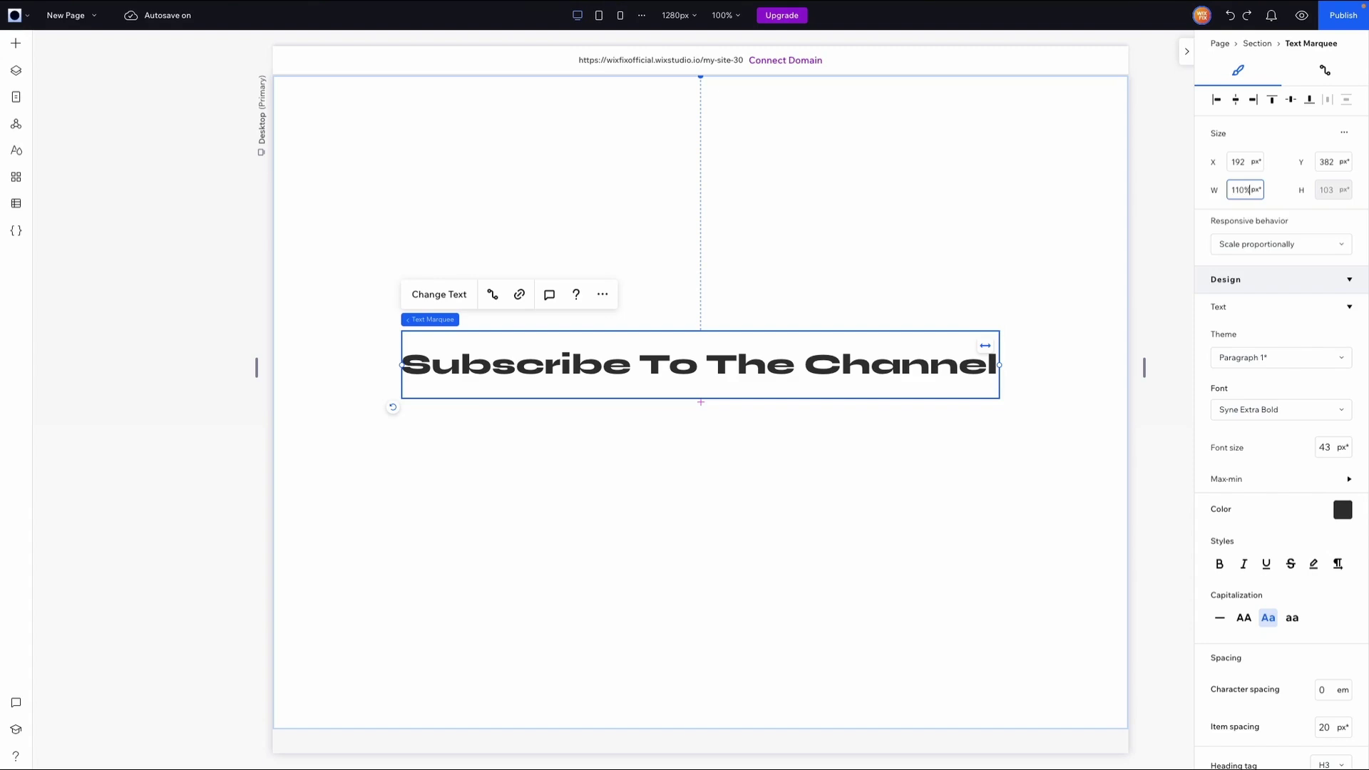
pyautogui.write('%')
pyautogui.press('Return')
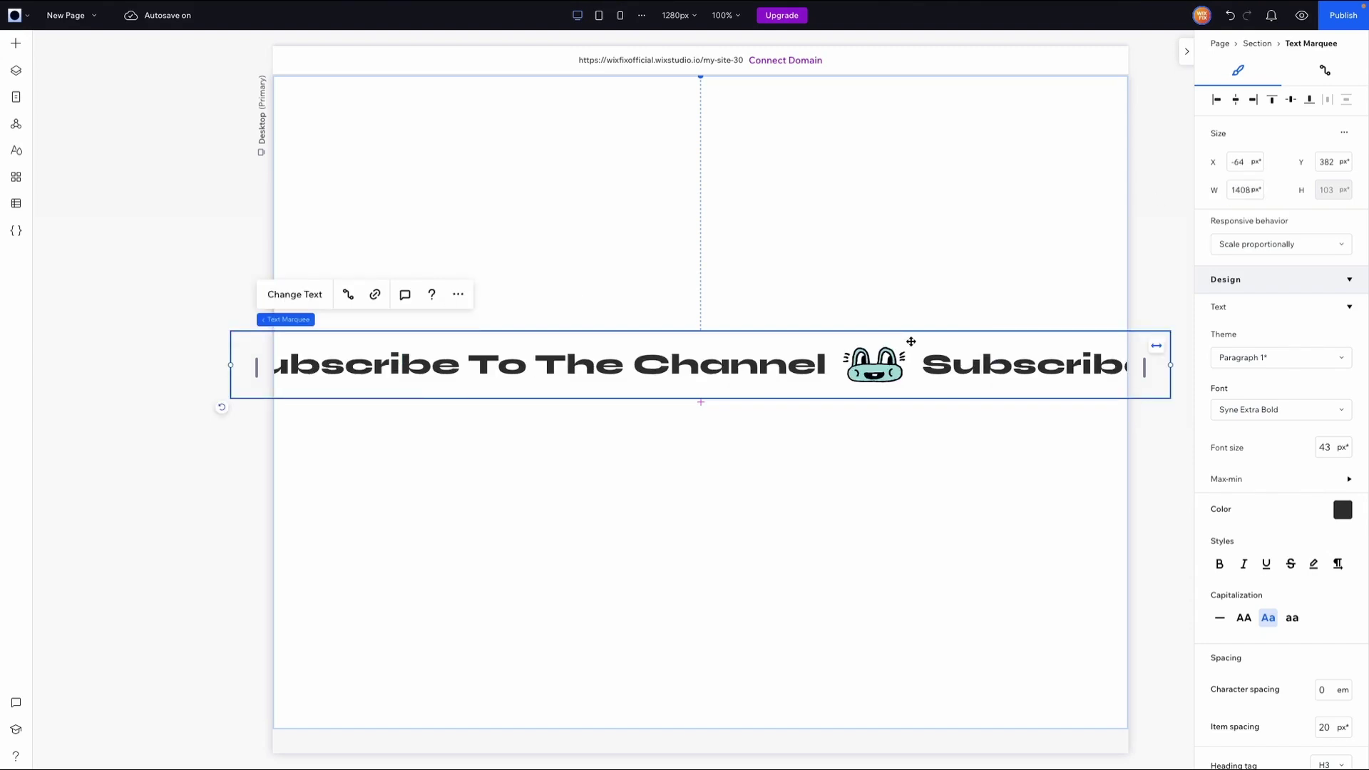
# - Rotate the marquee by 3 degrees
pyautogui.scroll(-7, 1315, 347)
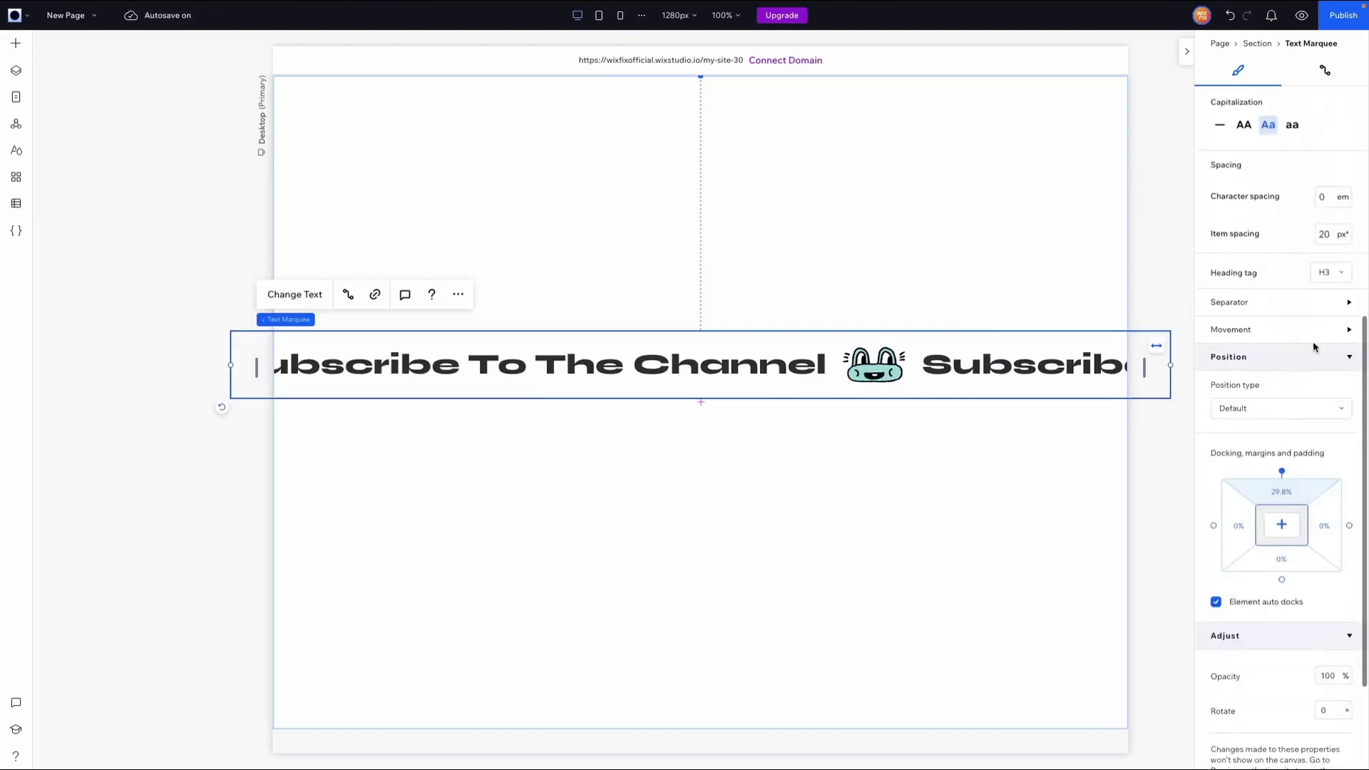
pyautogui.scroll(-2, 1315, 347)
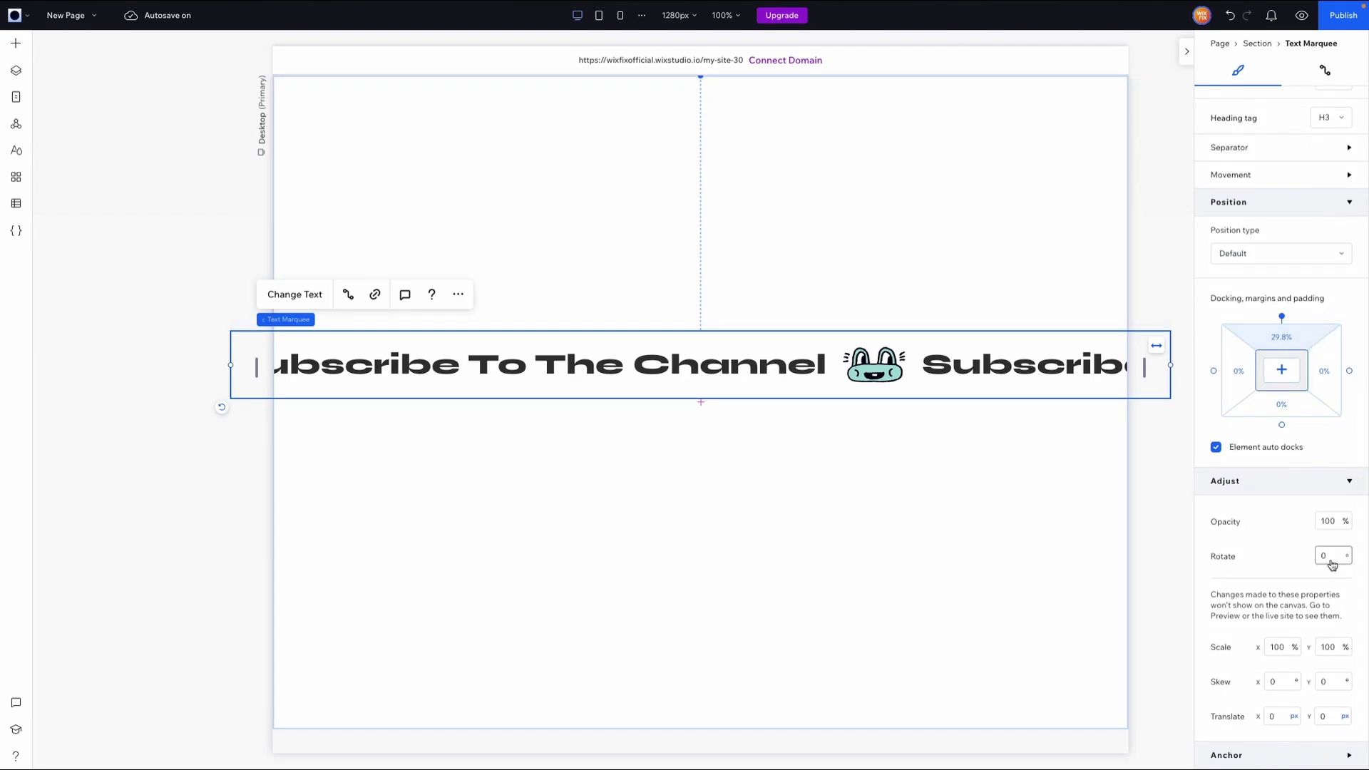
pyautogui.click(1329, 559)
pyautogui.write('3')
pyautogui.press('Return')
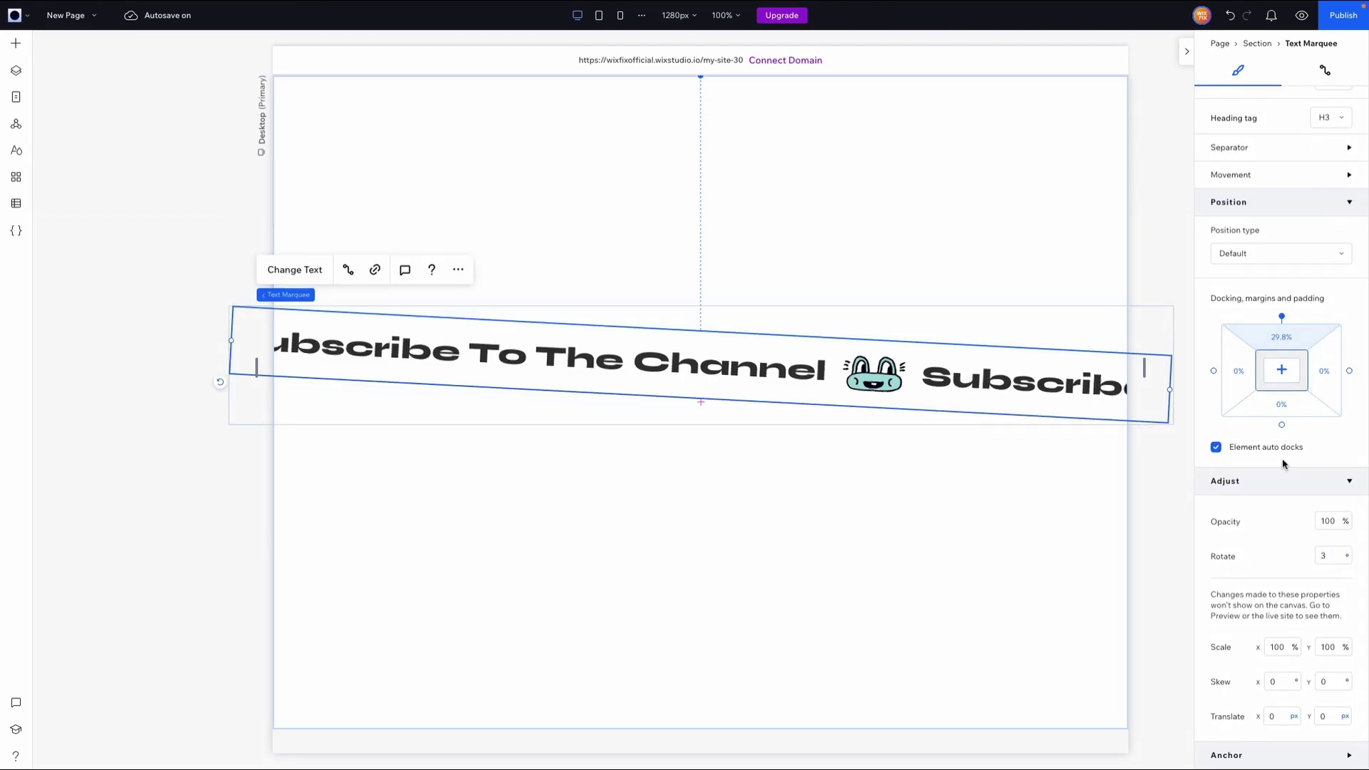
pyautogui.scroll(1, 1255, 464)
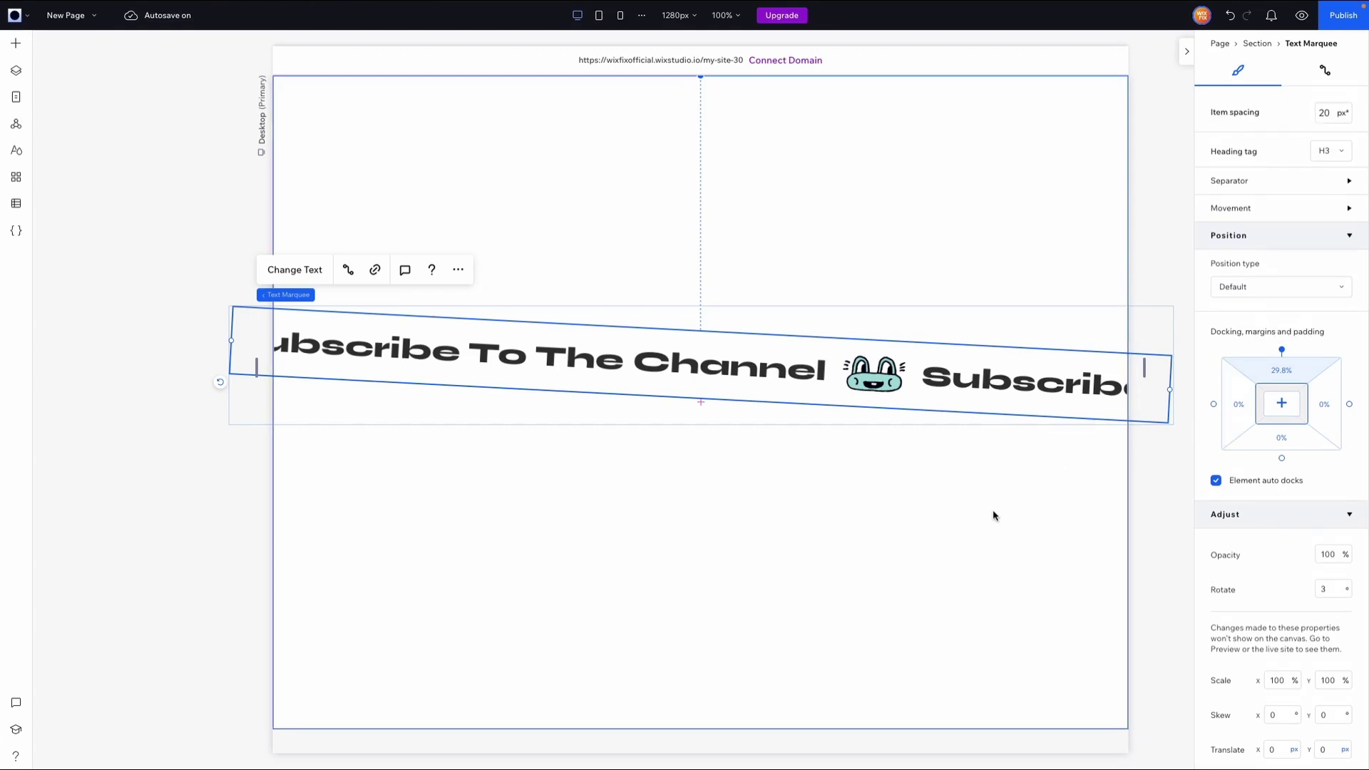
# - Select the marquee's section and set its Overflow content to Hide
pyautogui.click(889, 522)
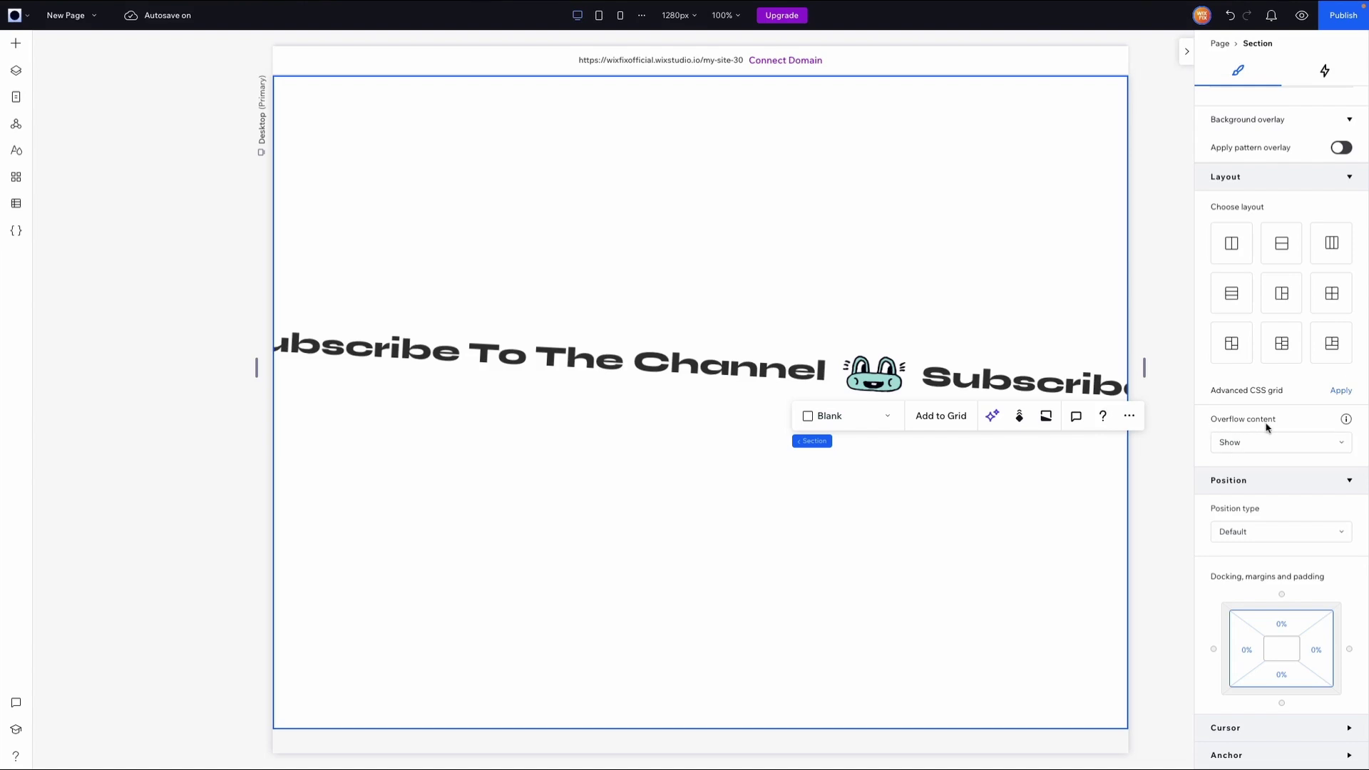
pyautogui.click(1264, 449)
pyautogui.click(1251, 468)
# - Preview the page and highlight the scrolling 'Subscribe To The Channel' marquee text
pyautogui.click(1309, 26)
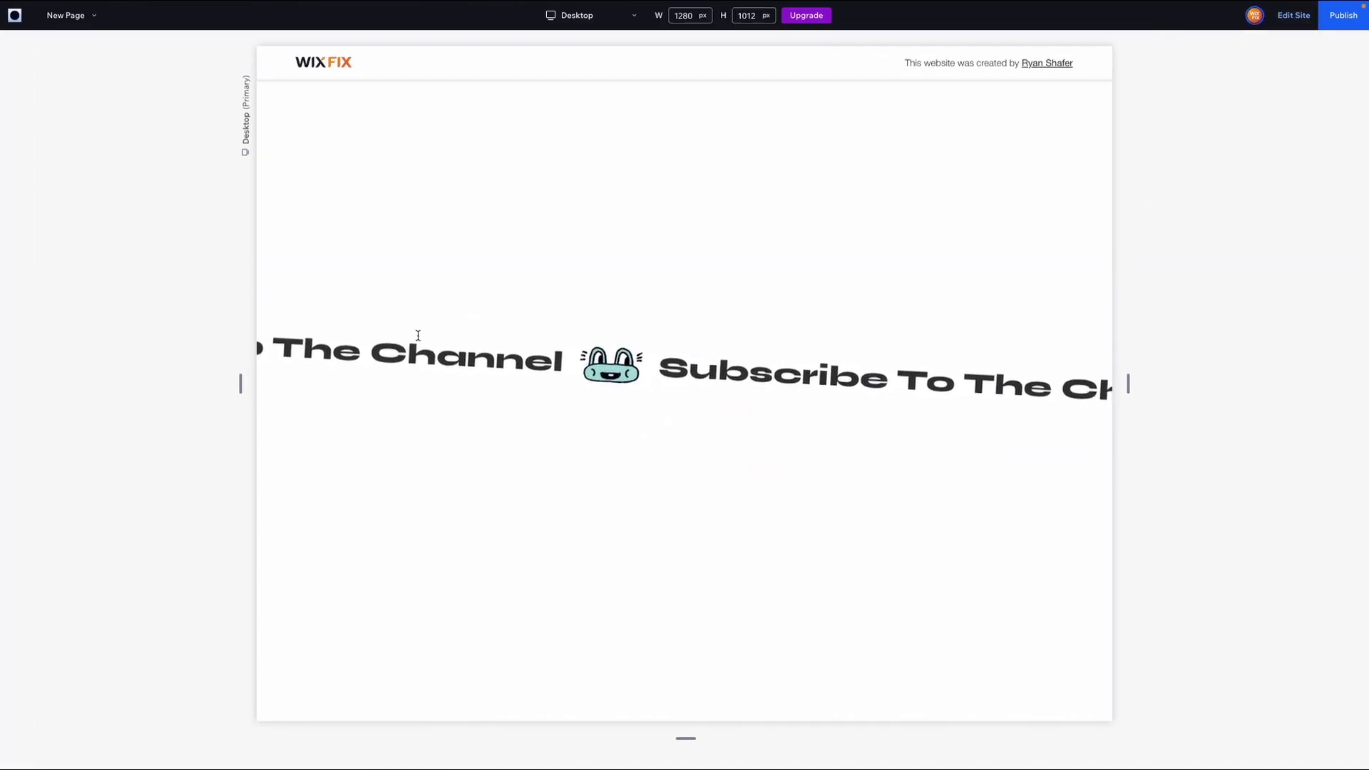
pyautogui.moveTo(456, 349); pyautogui.dragTo(1039, 390)
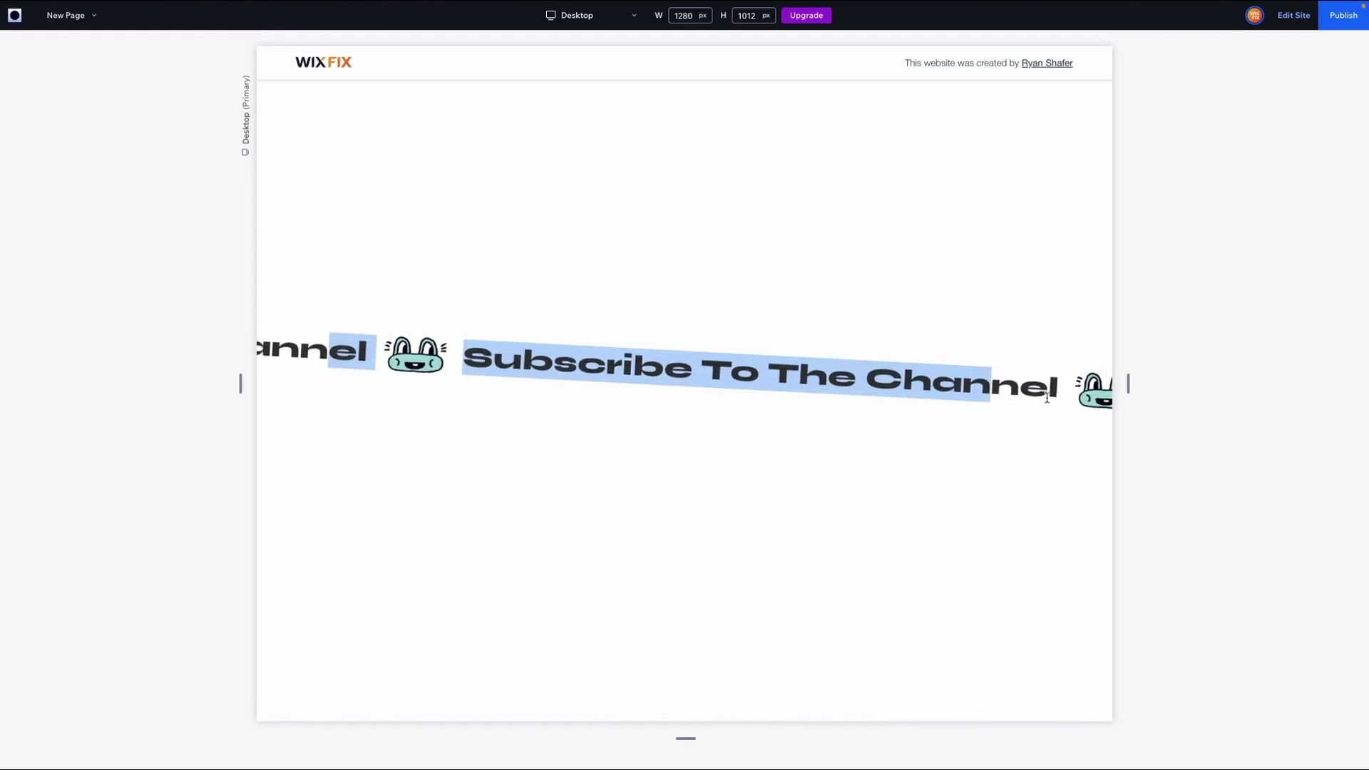
pyautogui.click(990, 458)
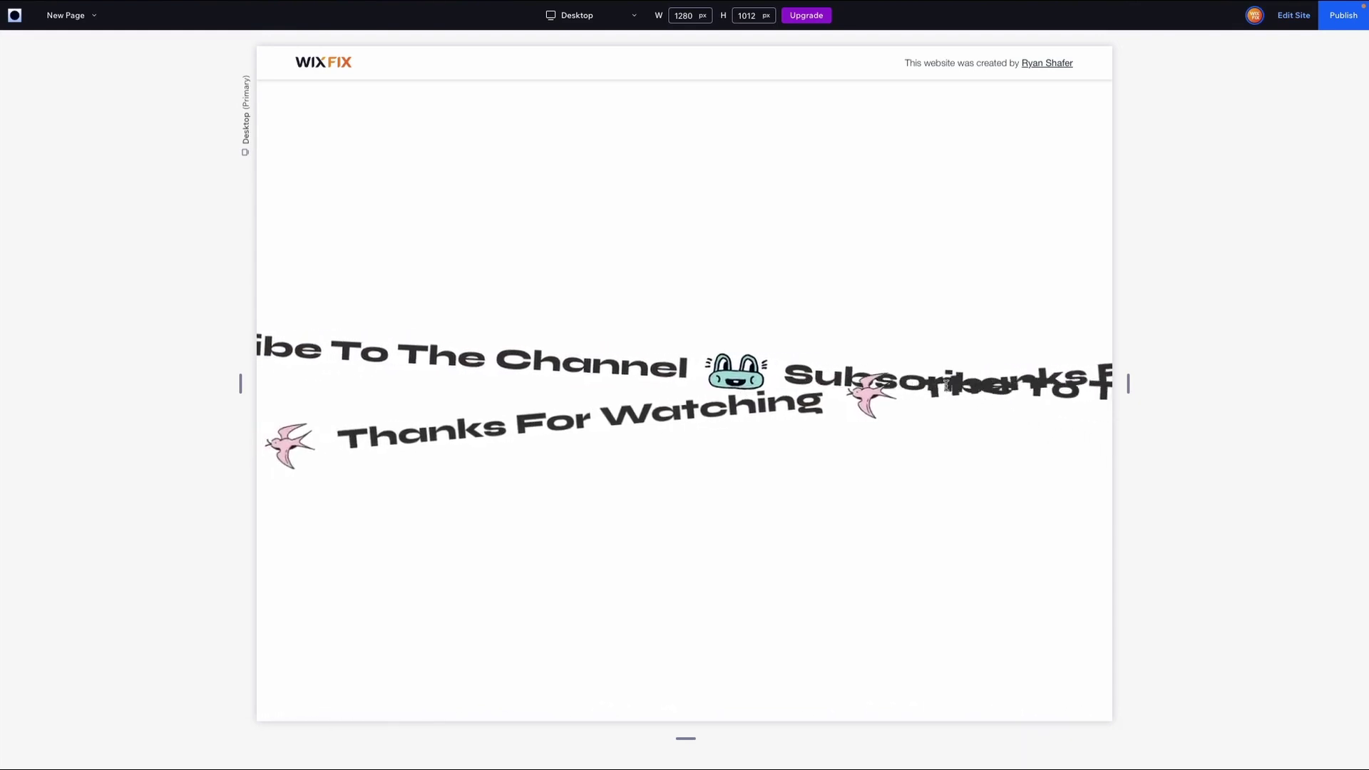